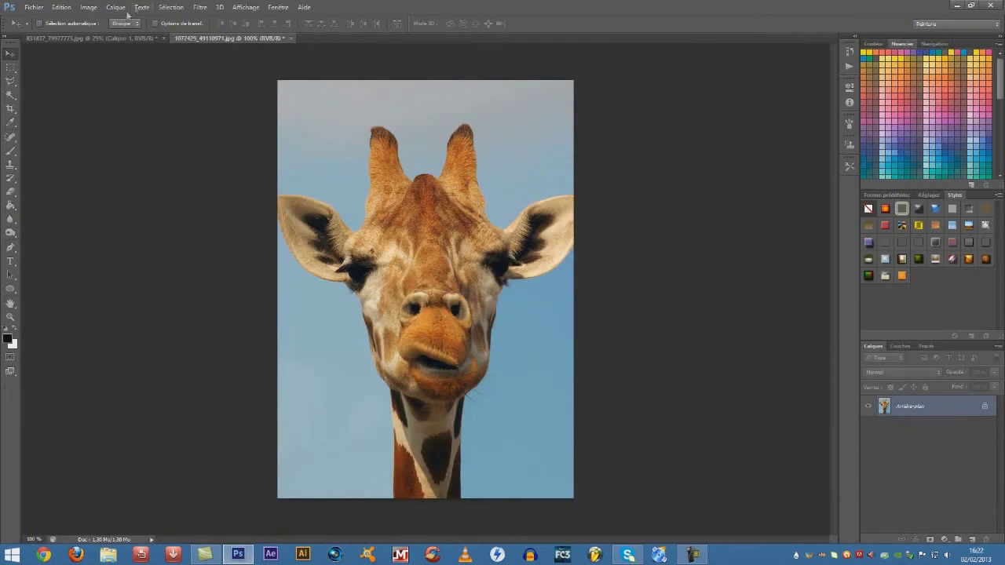
- Close the 831837_79977773.jpg document without saving its changes
click(148, 38)
click(225, 37)
click(134, 37)
key(ctrl+q)
click(503, 209)
- Open the angry face photo 831837_79977773 from the Téléchargements folder
click(34, 7)
click(78, 31)
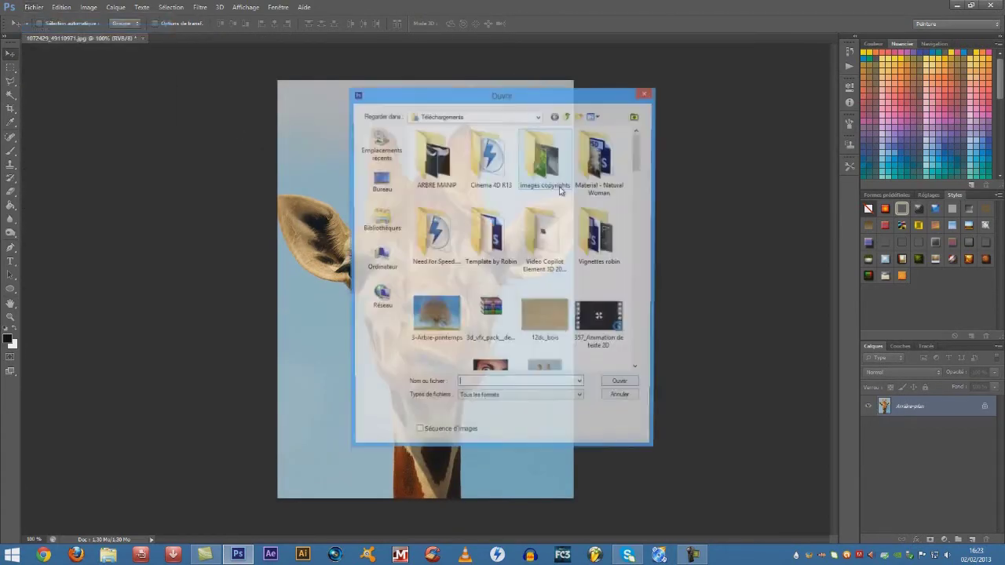
scroll(633, 169, down, 3)
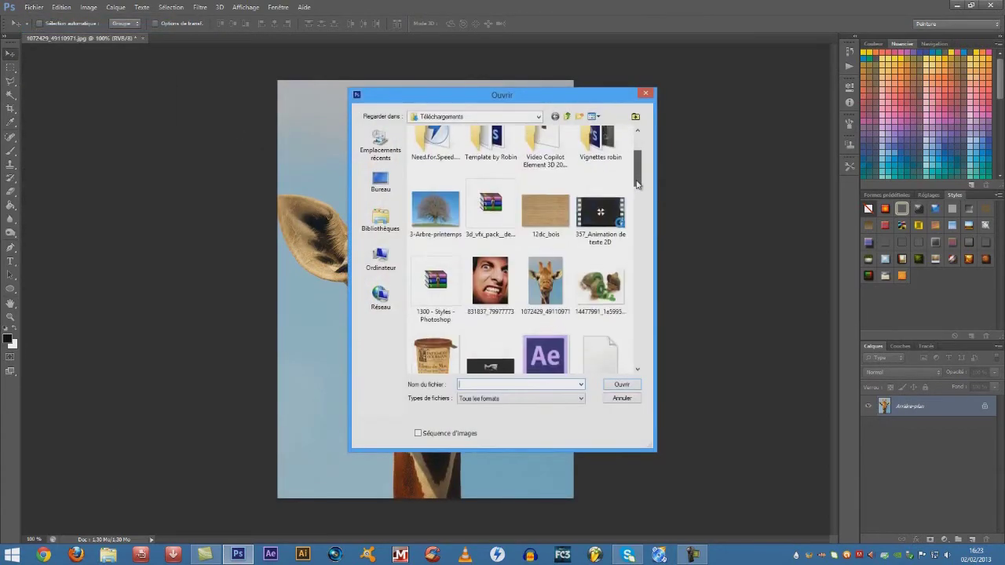
click(490, 228)
click(621, 385)
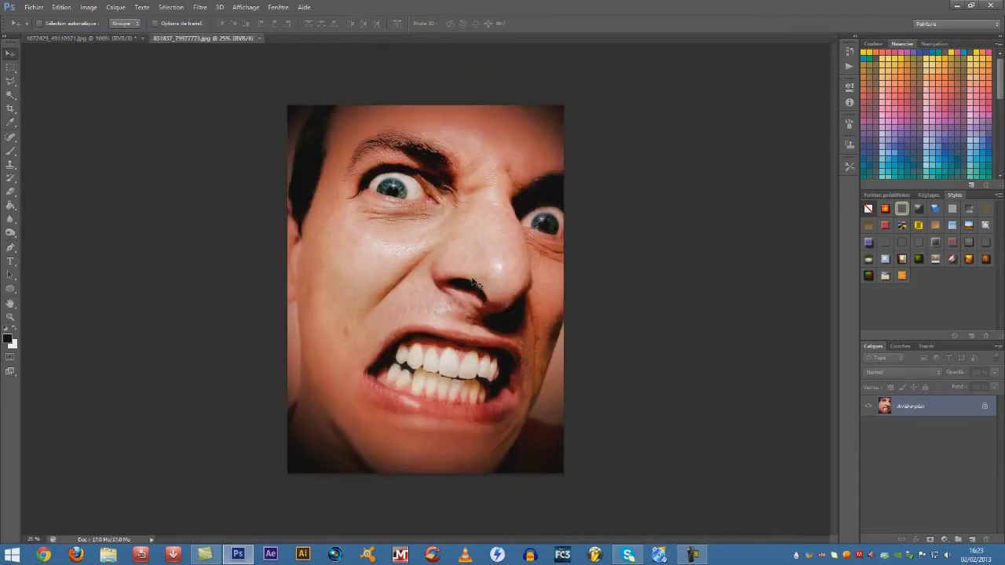
- Return to the giraffe photo and duplicate its background layer
click(120, 39)
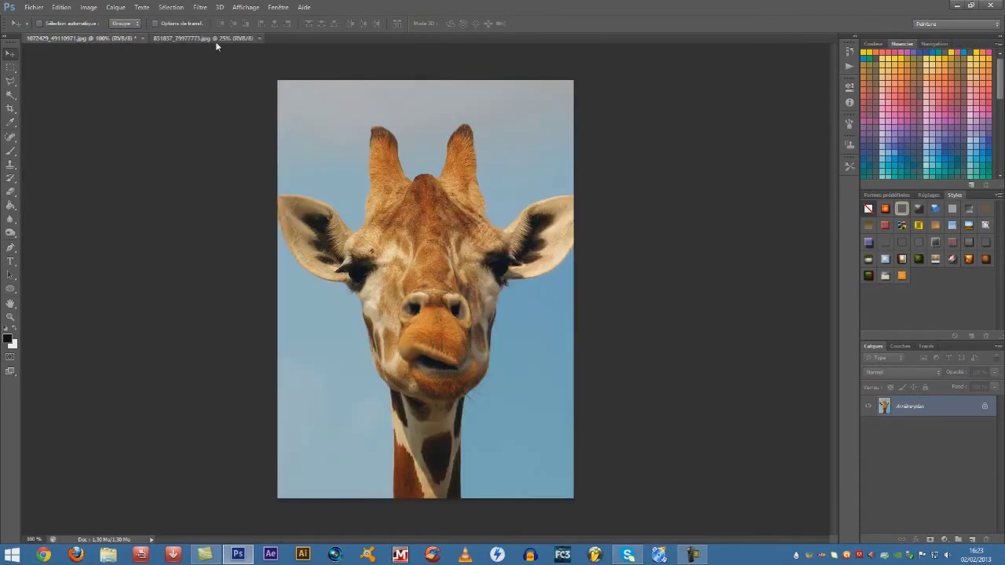
click(208, 38)
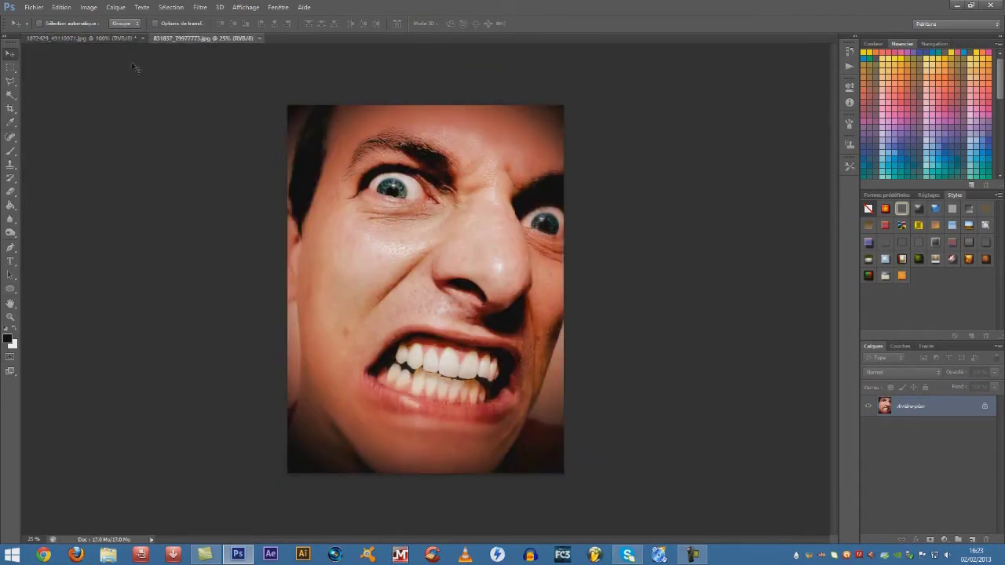
click(91, 38)
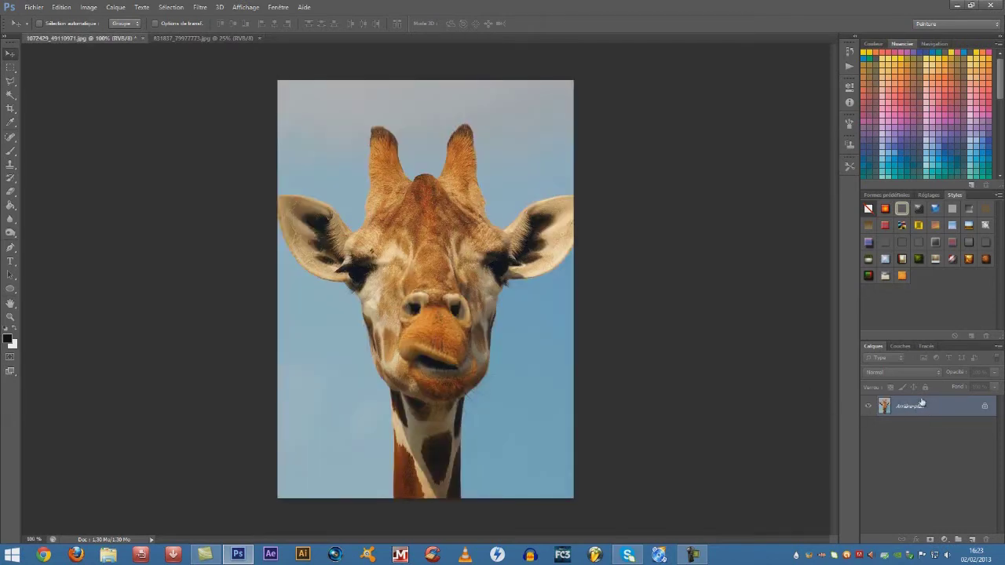
drag(939, 413, 973, 539)
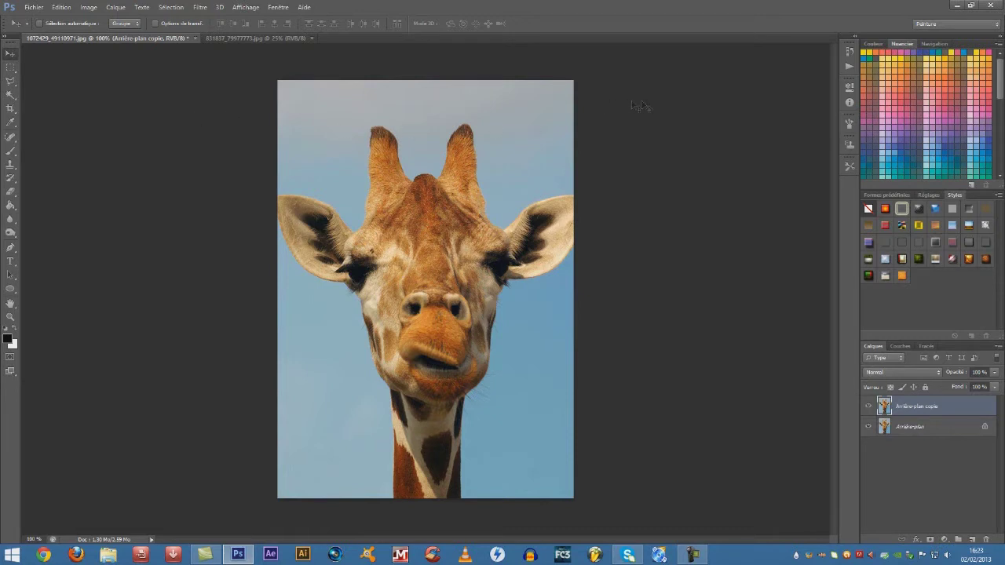
click(849, 50)
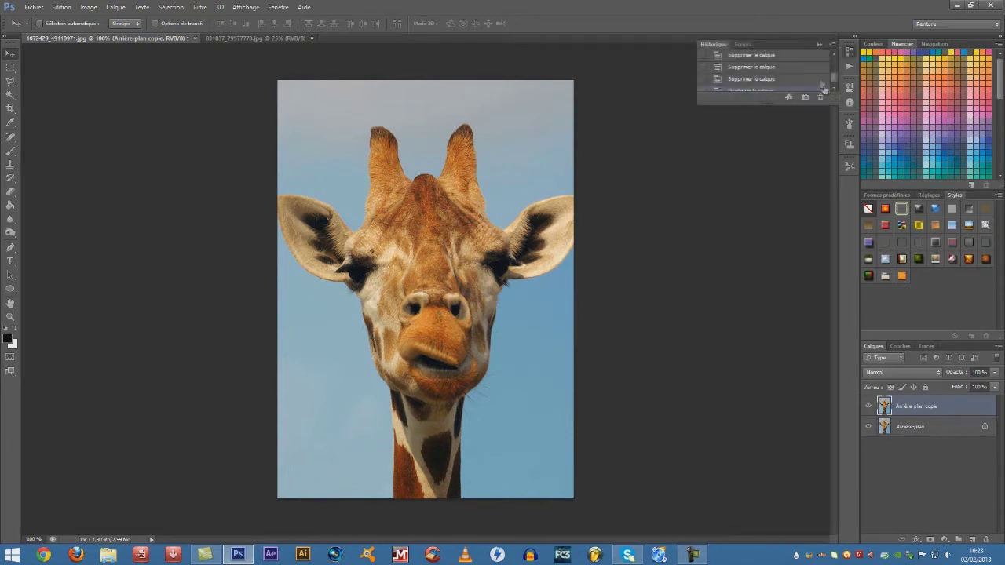
click(850, 50)
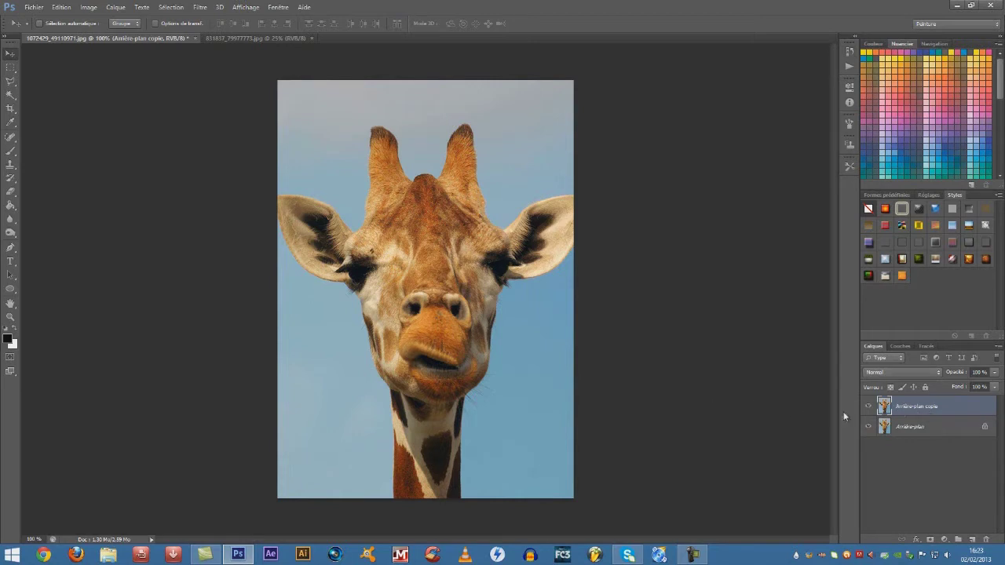
- Outline the giraffe's lower lip and chin, below the mouth opening, with the polygonal lasso on the duplicated layer
click(7, 82)
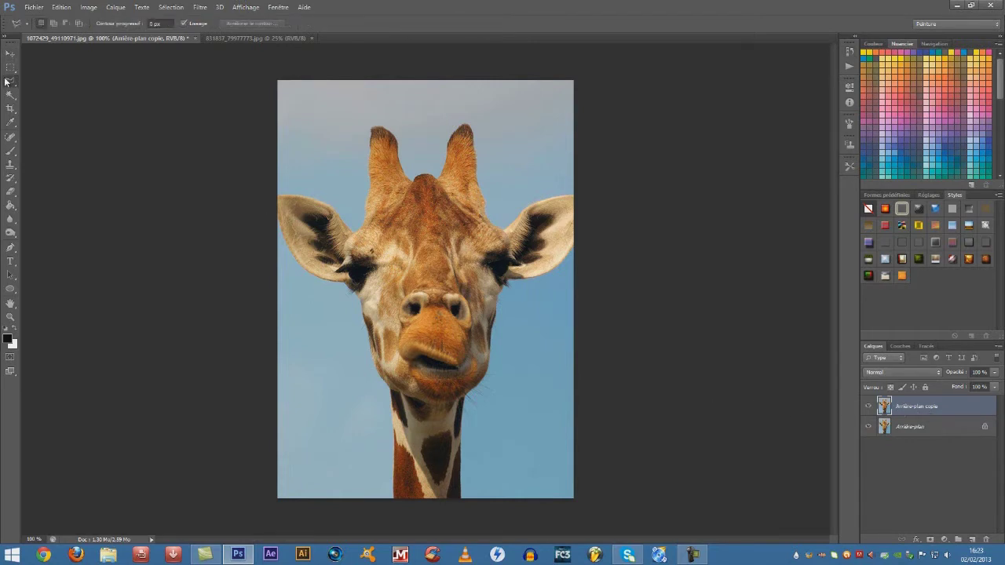
click(8, 82)
click(36, 90)
click(9, 83)
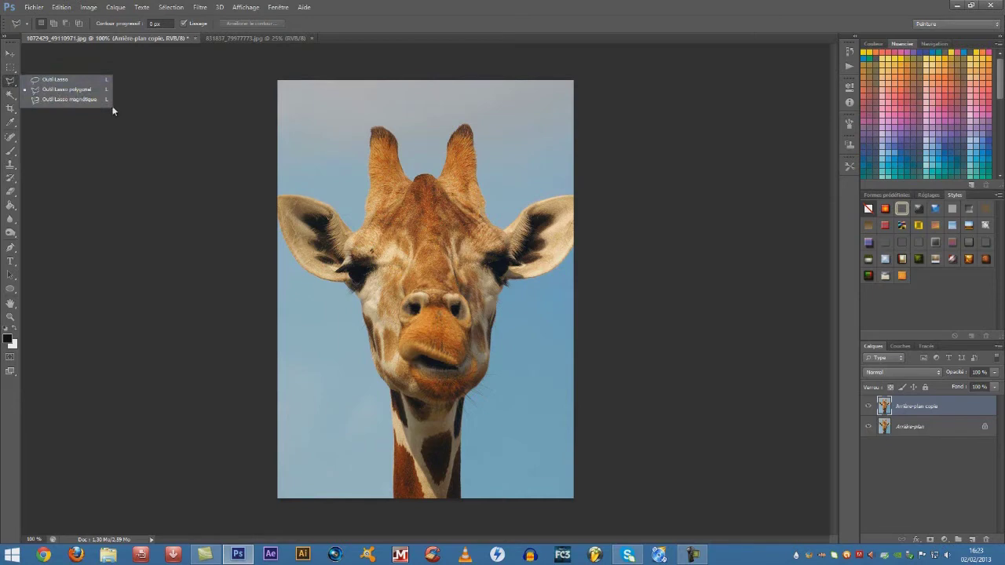
right_click(138, 124)
click(81, 155)
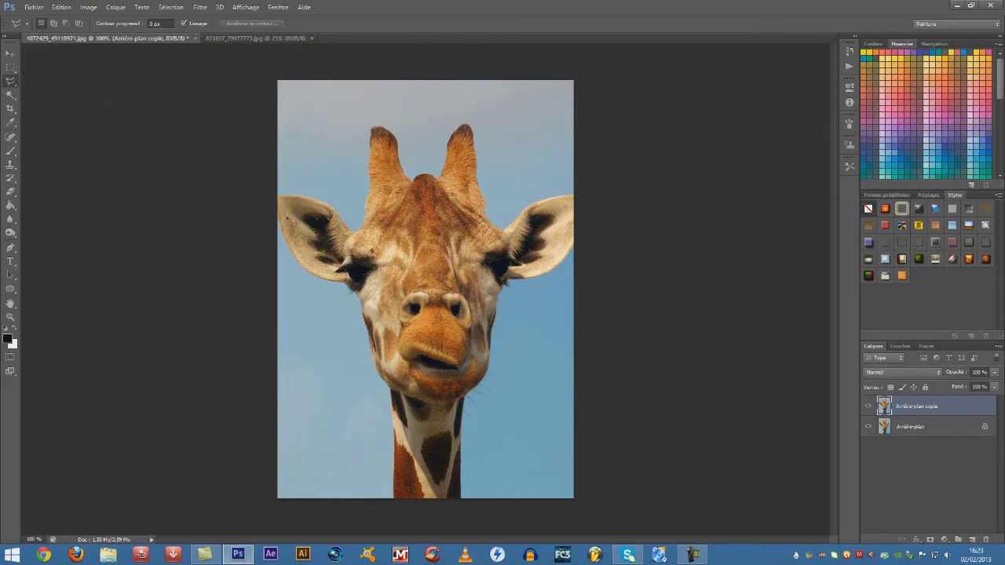
scroll(432, 381, up, 2)
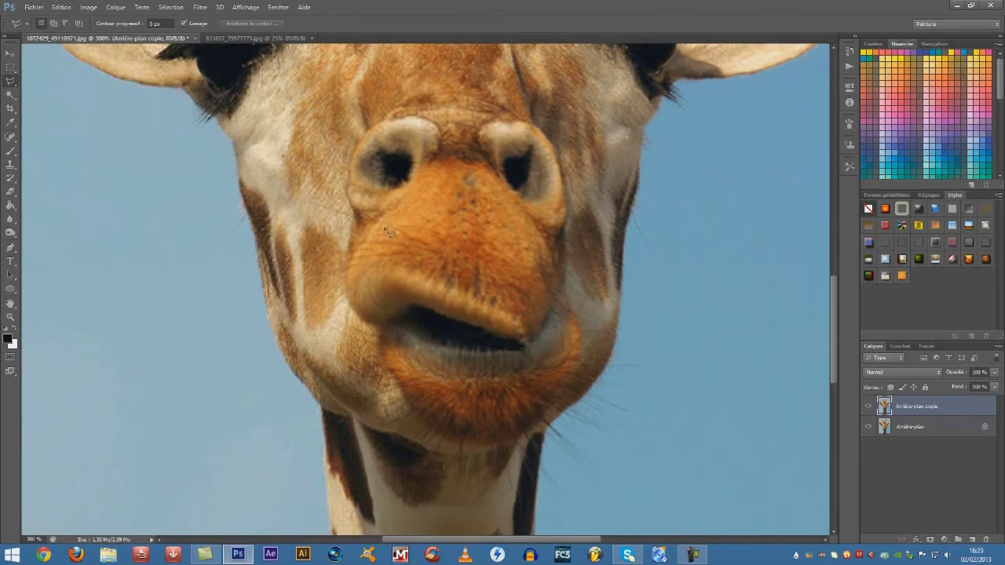
click(380, 329)
mouse_move(447, 444)
mouse_down()
mouse_move(495, 446)
mouse_move(533, 432)
mouse_move(549, 412)
mouse_move(583, 341)
mouse_move(566, 281)
mouse_move(528, 349)
mouse_move(438, 348)
mouse_move(384, 333)
mouse_up()
scroll(454, 283, down, 1)
scroll(454, 283, down, 2)
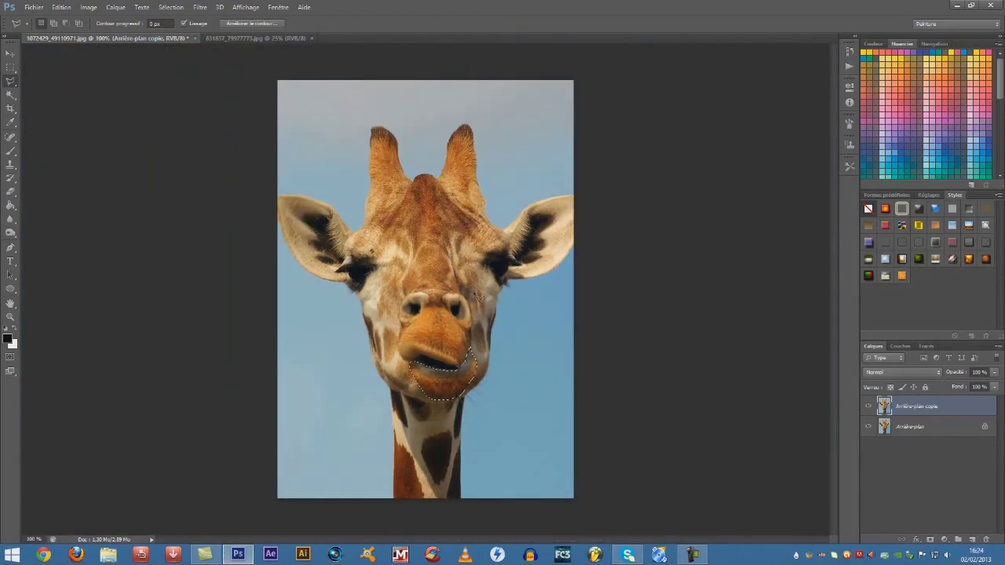
- Feather the lower-lip selection by 1.6 px with Refine Edge, keeping the output as a selection
click(250, 24)
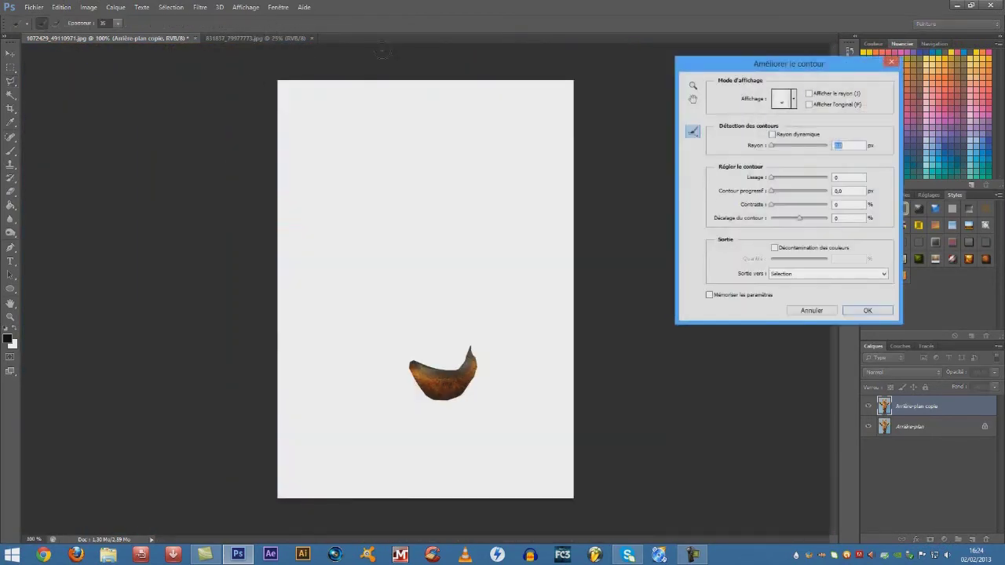
click(773, 196)
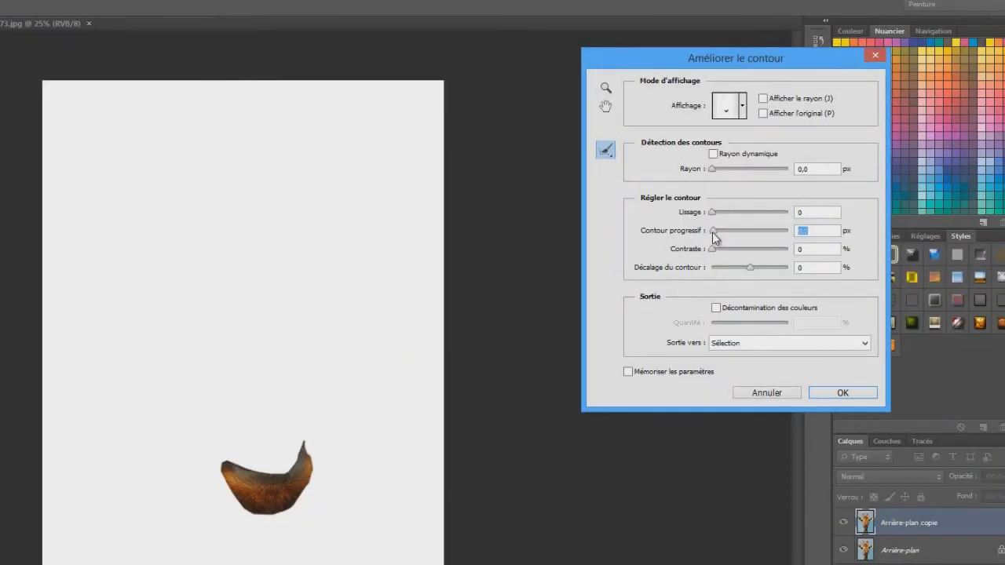
drag(773, 193, 775, 194)
drag(718, 238, 720, 233)
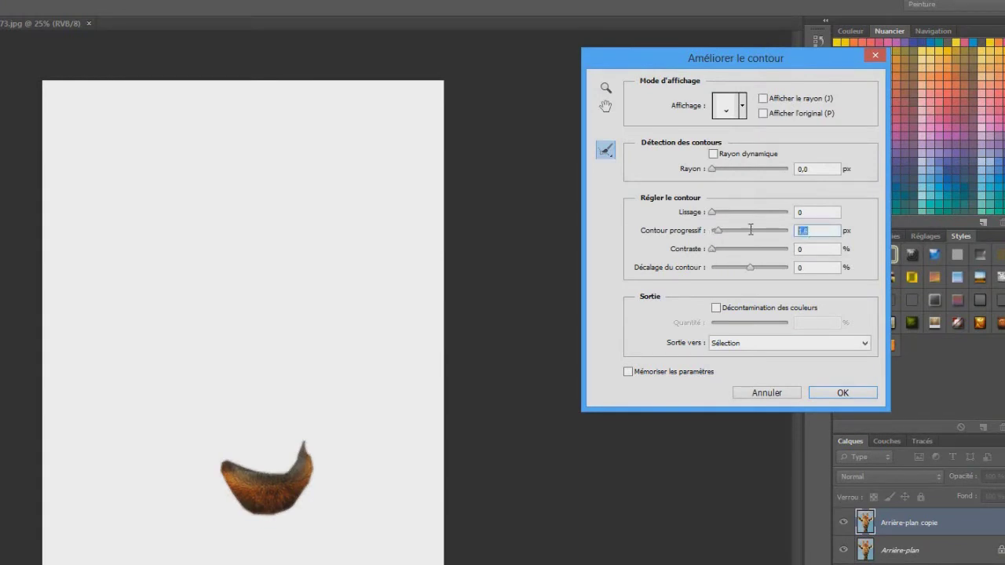
click(815, 237)
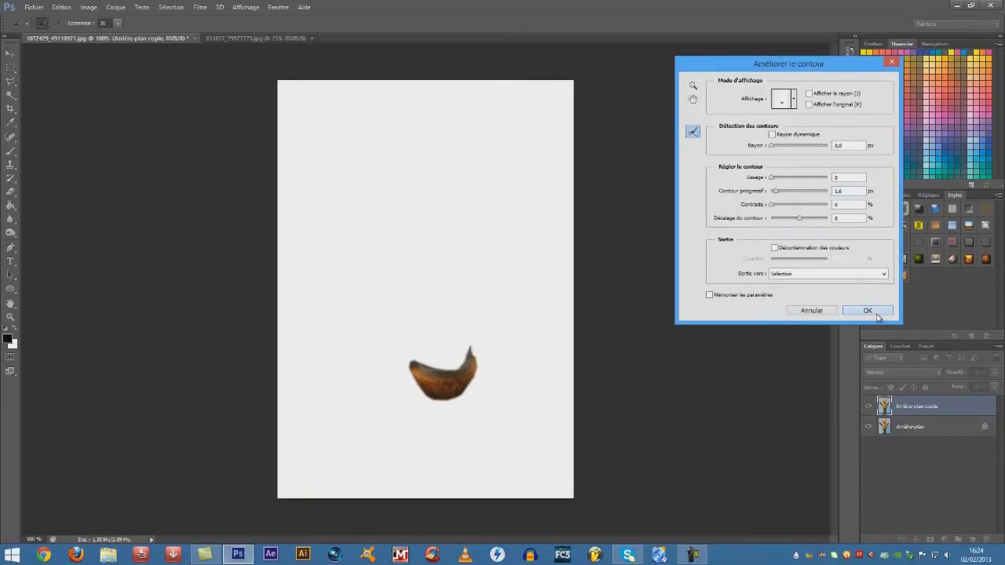
click(876, 314)
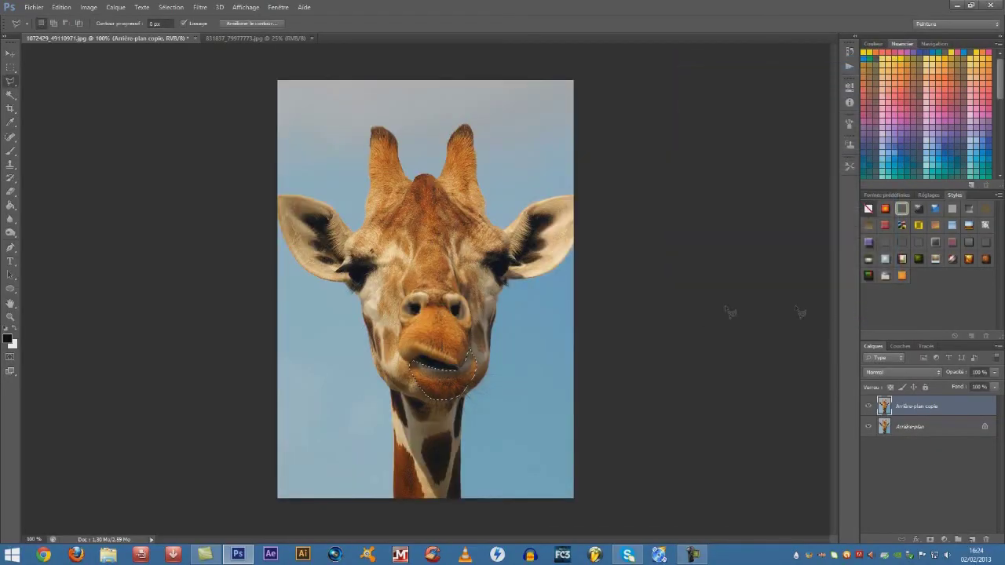
- Copy the lower-lip selection to its own layer and check the cutout with the two giraffe photo layers hidden temporarily
key(ctrl+j)
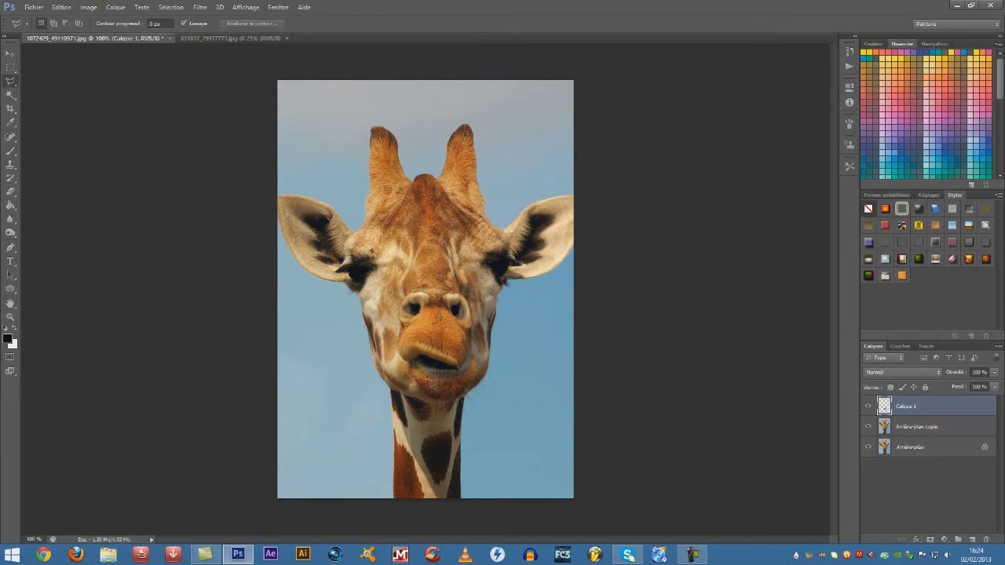
click(866, 446)
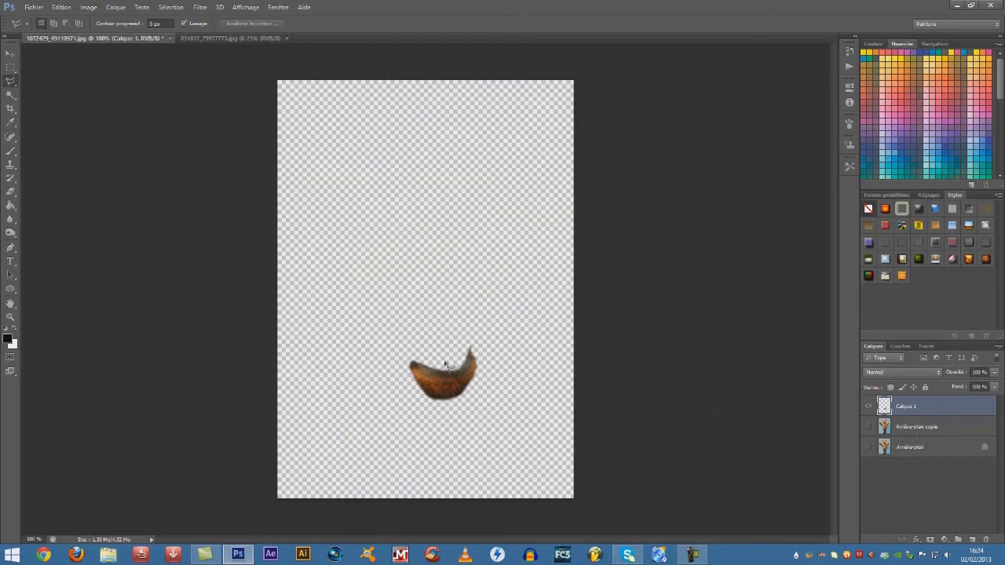
click(870, 428)
click(868, 447)
- Outline the giraffe's upper lip and muzzle, nostrils included, with the polygonal lasso on the Arrière-plan copie layer
click(895, 429)
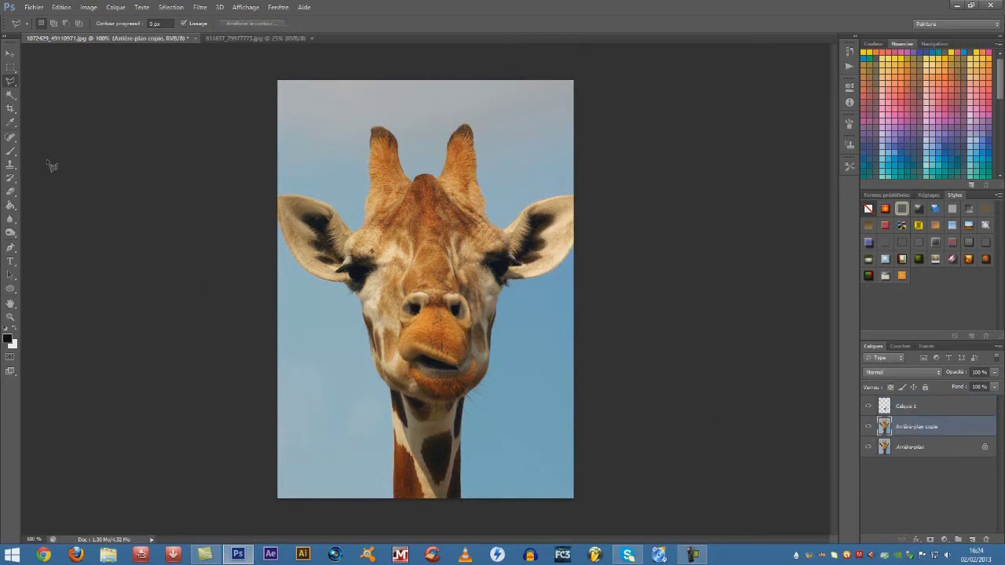
right_click(10, 81)
click(63, 90)
scroll(422, 322, up, 1)
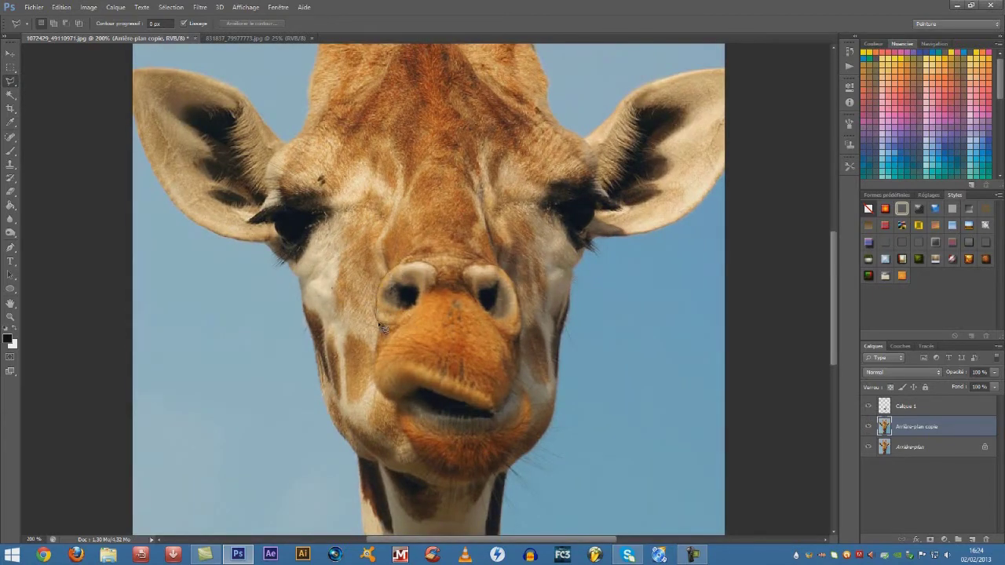
mouse_move(385, 397)
mouse_down()
mouse_move(418, 395)
mouse_move(489, 418)
mouse_move(507, 408)
mouse_move(524, 369)
mouse_move(526, 312)
mouse_up()
mouse_move(490, 266)
mouse_down()
mouse_move(416, 257)
mouse_move(382, 390)
mouse_up()
key(ctrl+minus)
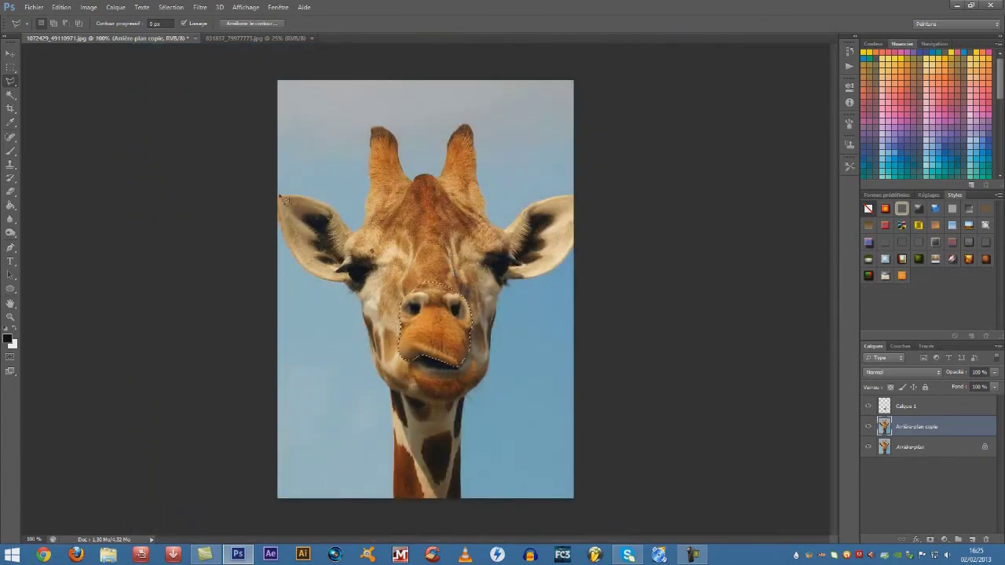
- Slightly feather the muzzle selection with Refine Edge, keeping the output as a selection
click(252, 23)
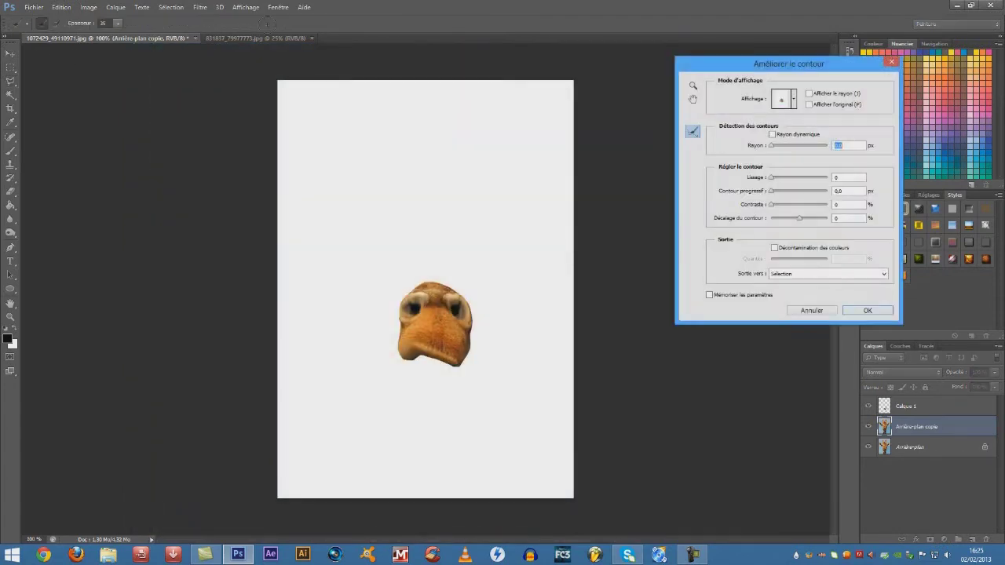
drag(773, 197, 777, 200)
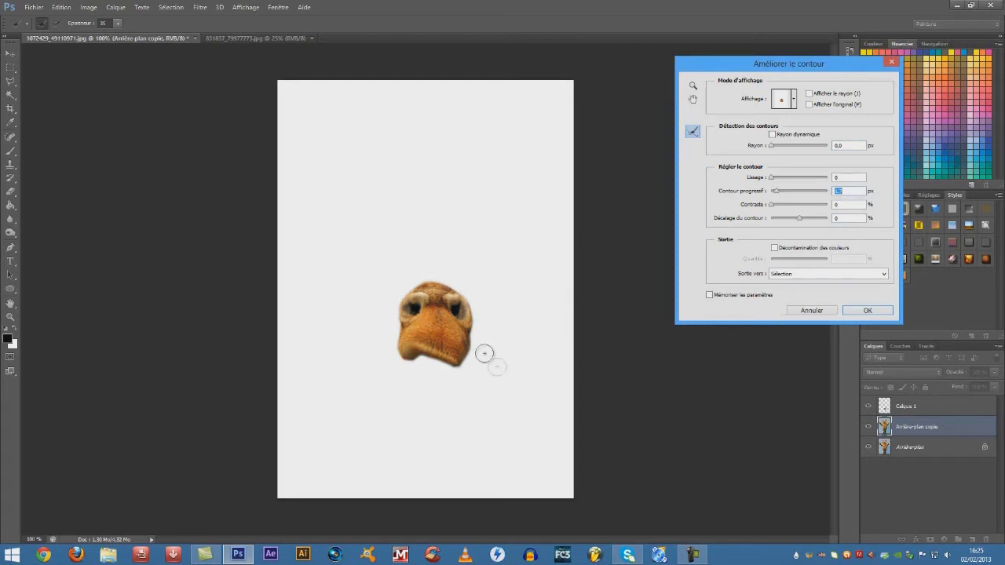
click(868, 311)
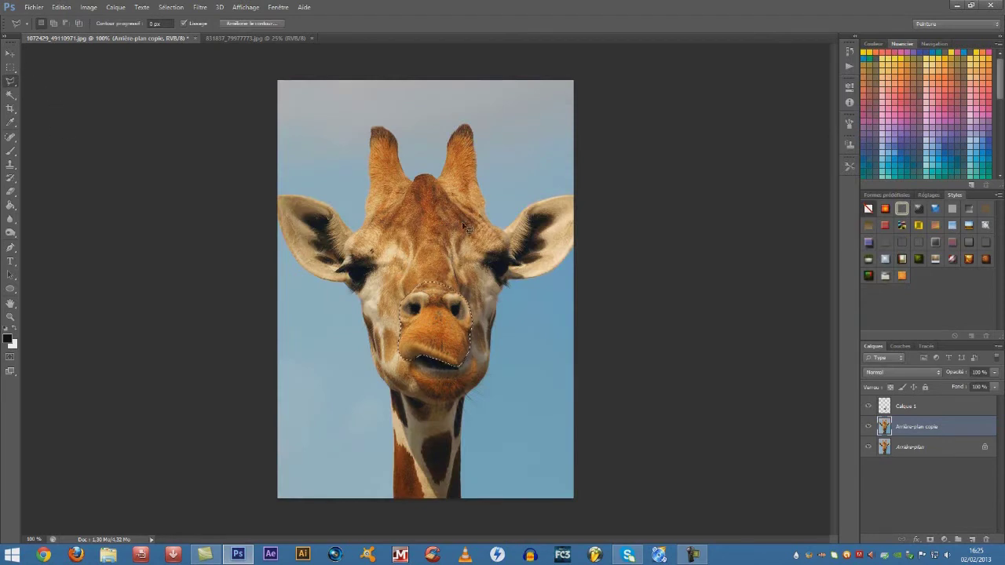
- Copy the muzzle selection to its own layer and check both cutouts with the two giraffe photo layers hidden temporarily
key(ctrl+j)
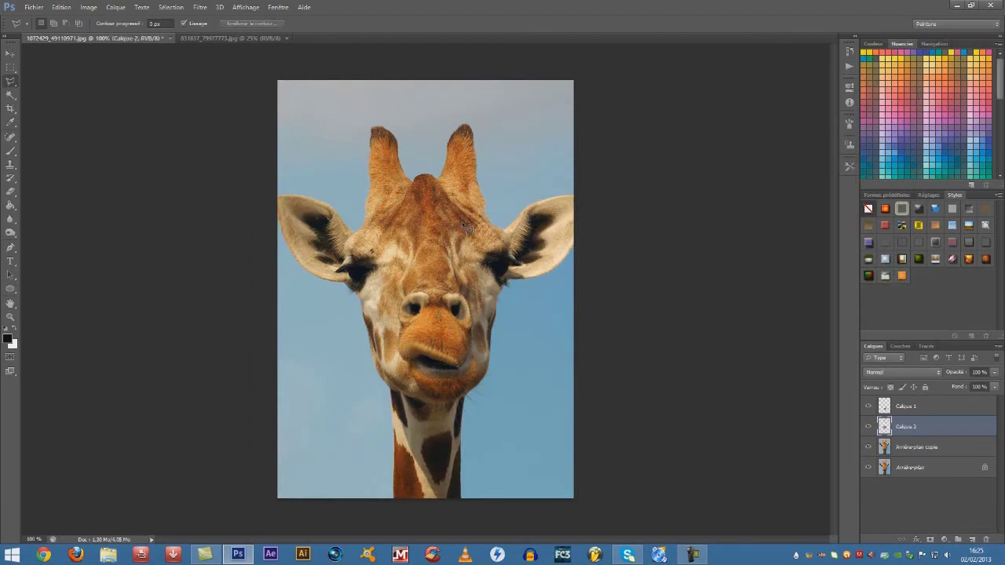
click(868, 446)
click(868, 467)
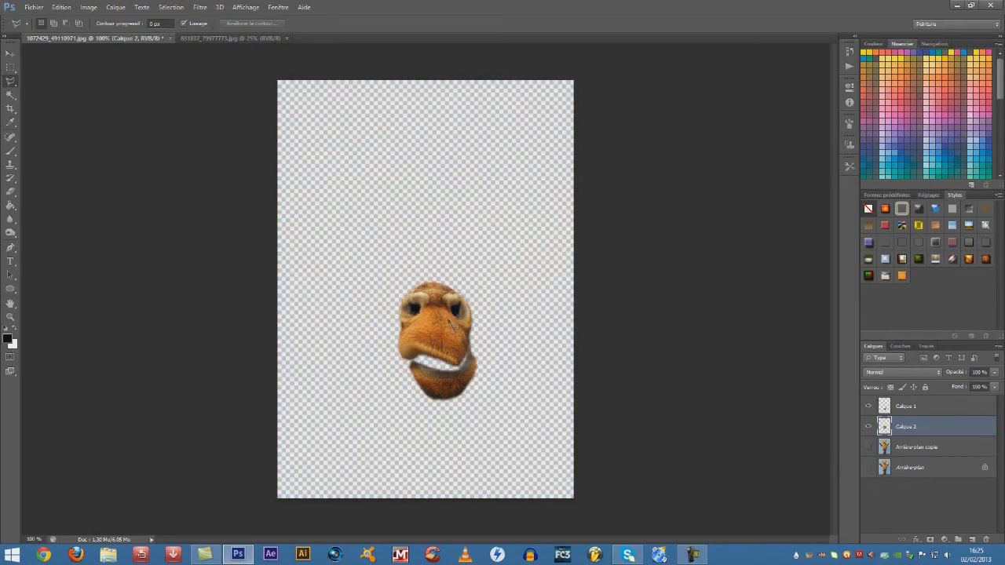
drag(867, 452, 868, 470)
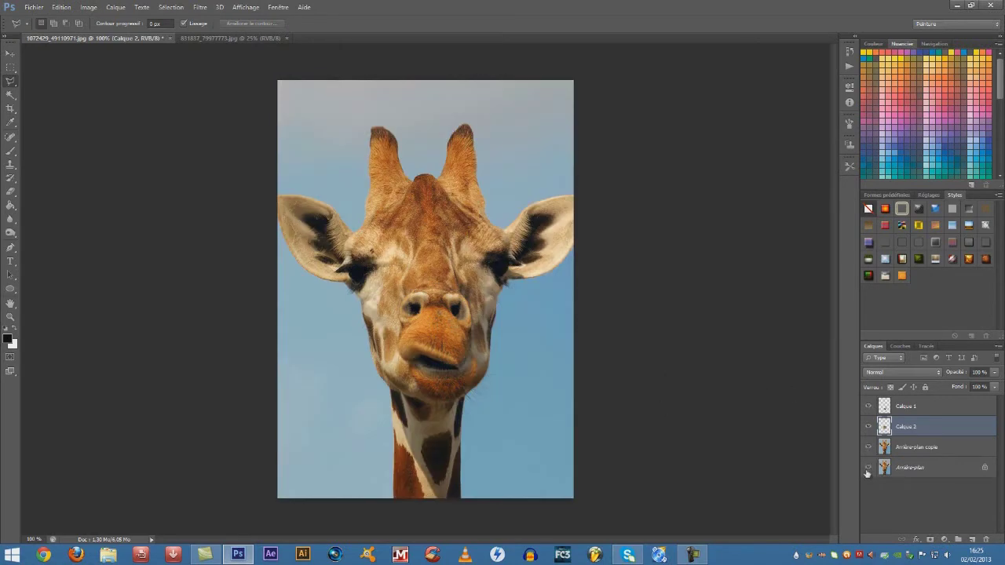
- Make the giraffe's lower-lip layer active, and duplicate the background layer in the angry man's photo
click(911, 407)
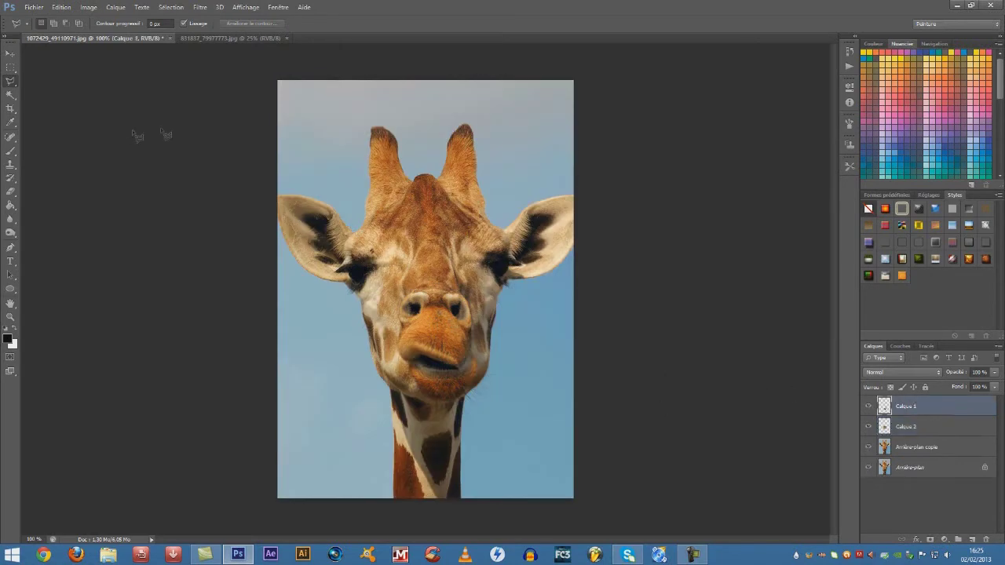
click(189, 38)
key(v)
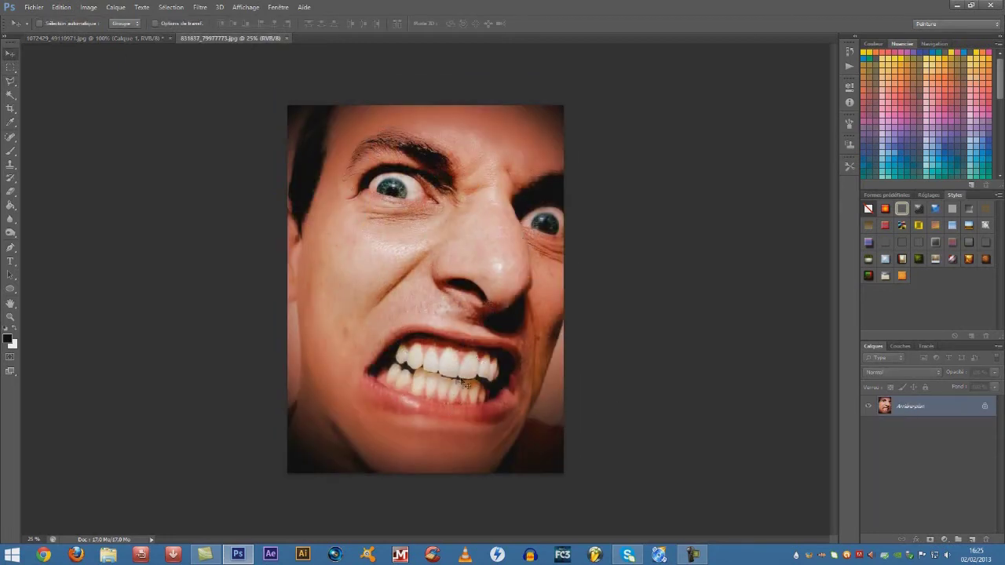
click(10, 81)
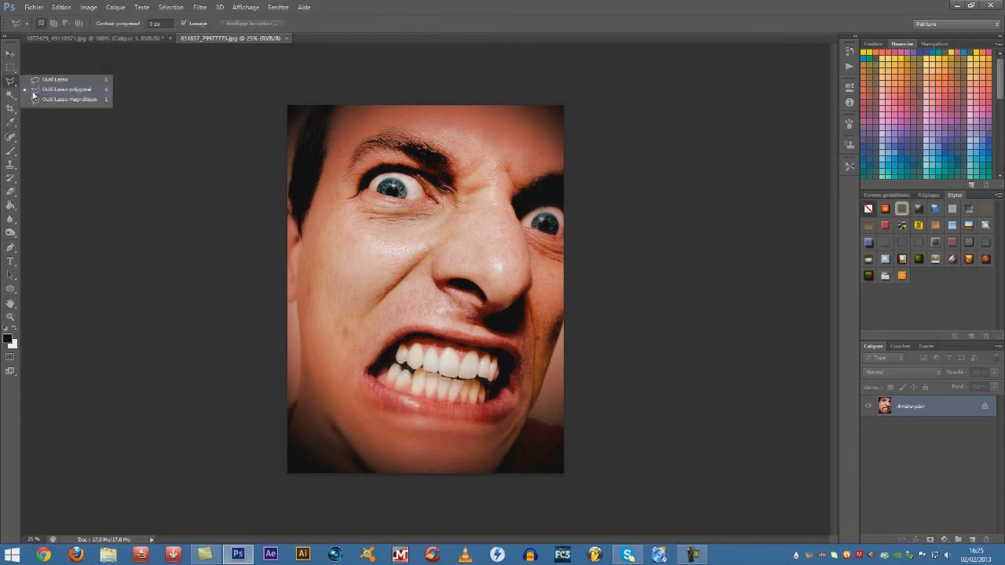
click(60, 92)
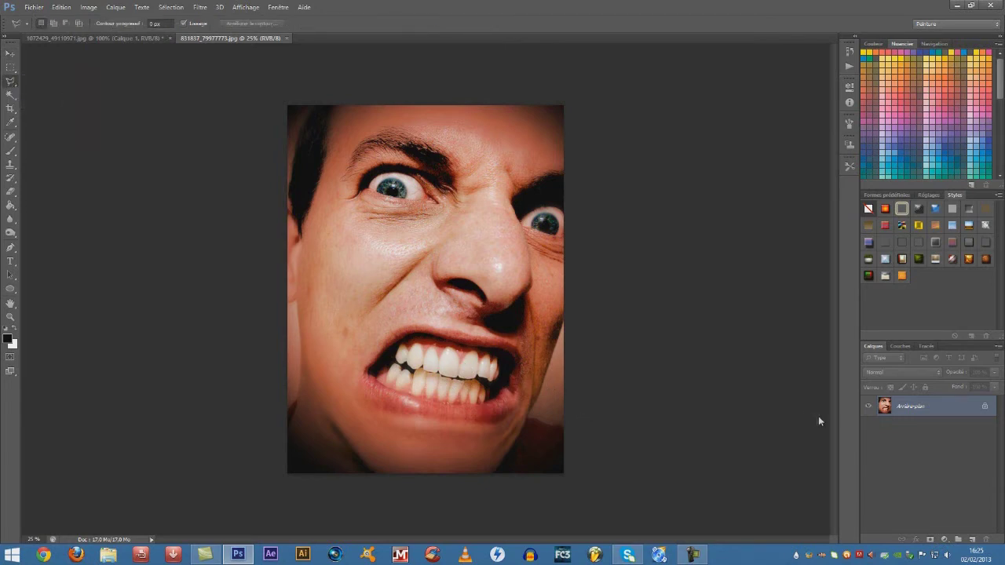
key(ctrl+j)
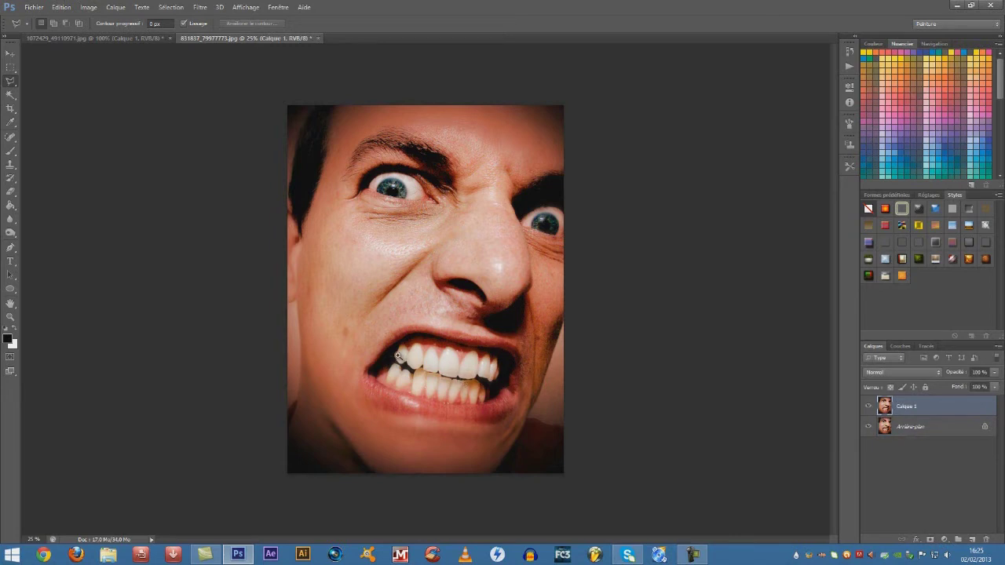
- Outline the angry man's mouth, lips included, with the polygonal lasso and copy it to its own layer
scroll(458, 378, up, 2)
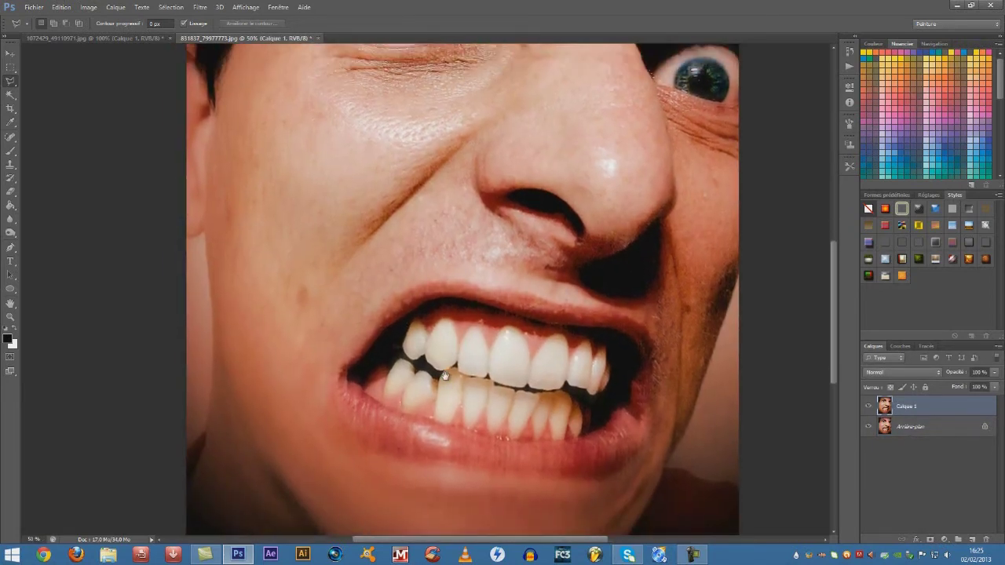
scroll(438, 326, up, 1)
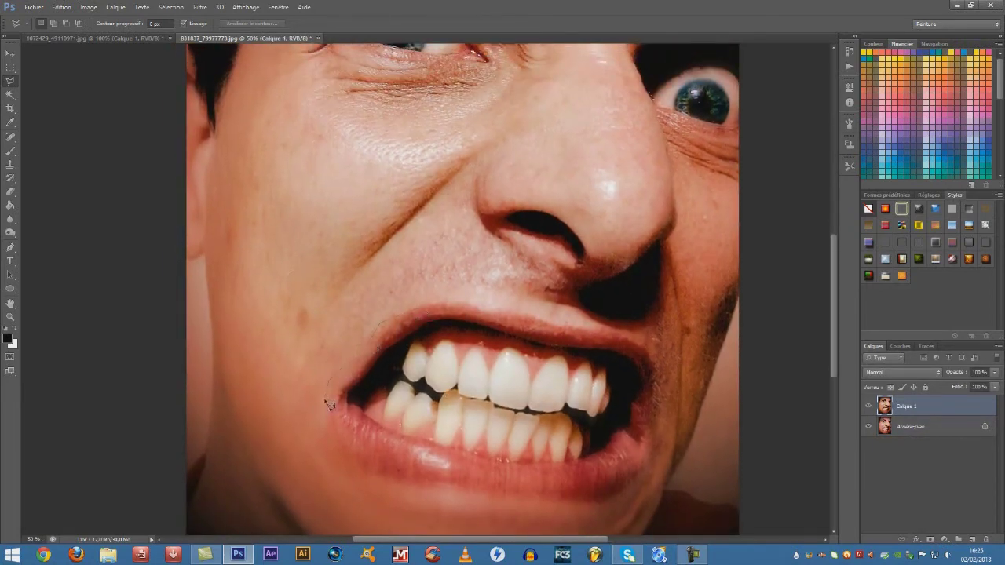
mouse_move(543, 500)
mouse_down()
mouse_move(590, 505)
mouse_move(629, 490)
mouse_move(654, 460)
mouse_move(662, 385)
mouse_up()
drag(481, 311, 424, 314)
key(ctrl+j)
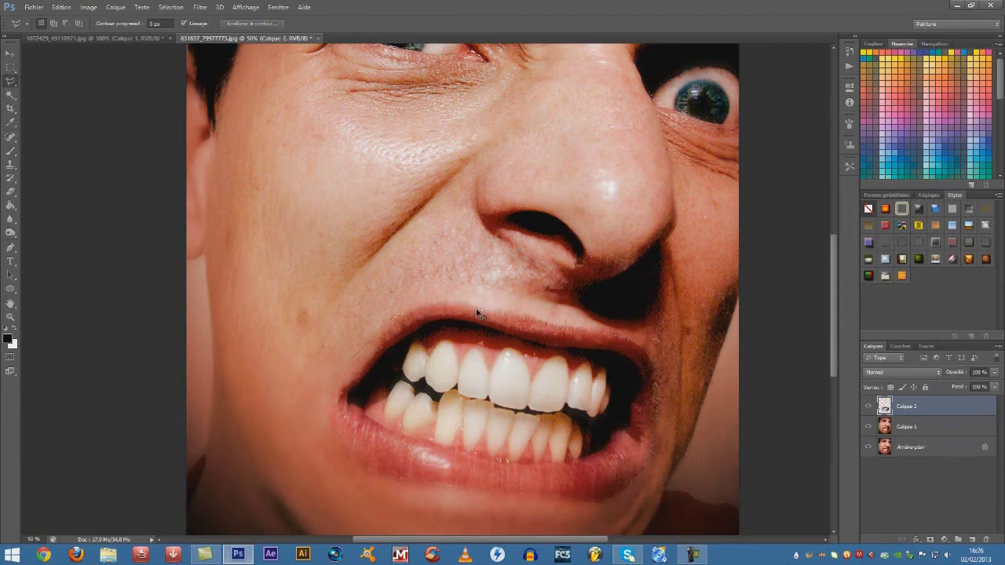
- Delete the Calque 1 and Arrière-plan layers so only the mouth cutout remains in the man's document
click(928, 426)
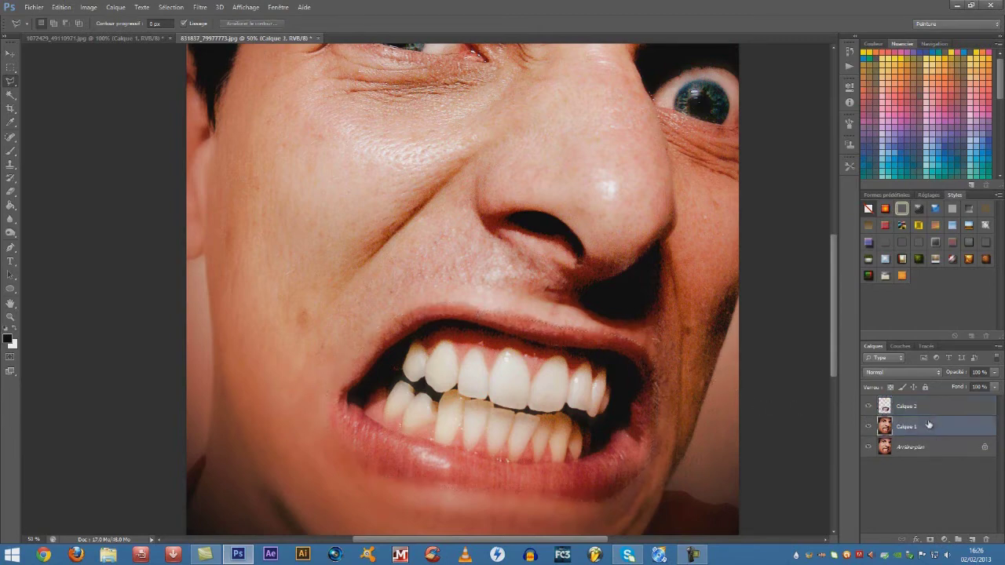
key(Delete)
key(Delete)
- Bring the mouth cutout into the giraffe document, scale it to about 7.6 %, and place it over the giraffe's mouth
key(v)
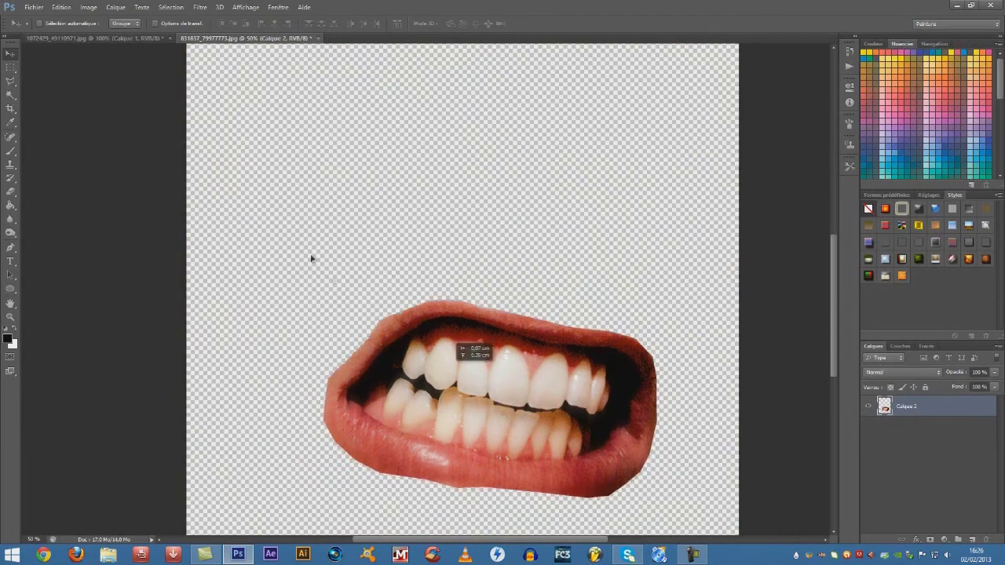
drag(460, 347, 468, 369)
key(ctrl+t)
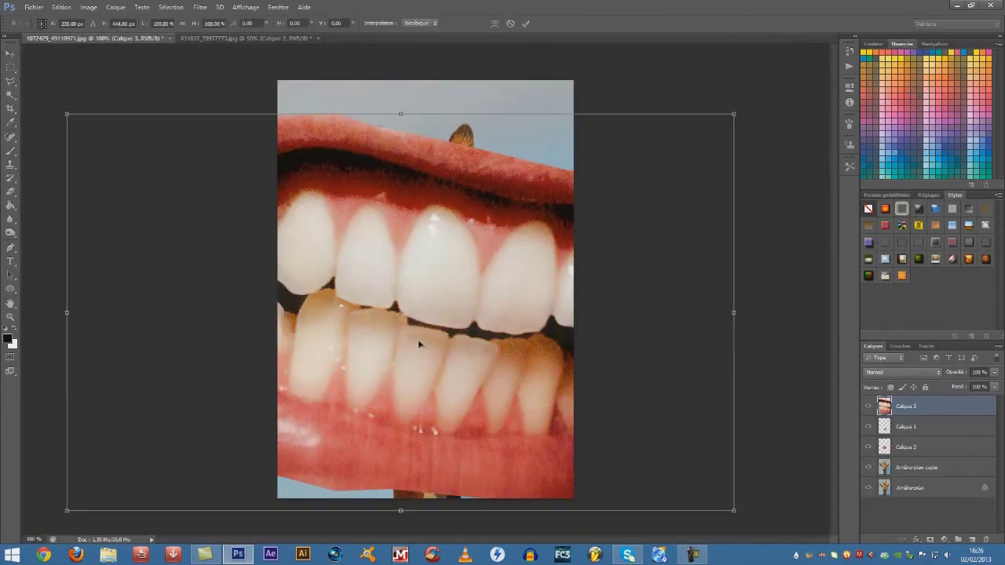
drag(67, 115, 391, 353)
drag(348, 319, 434, 372)
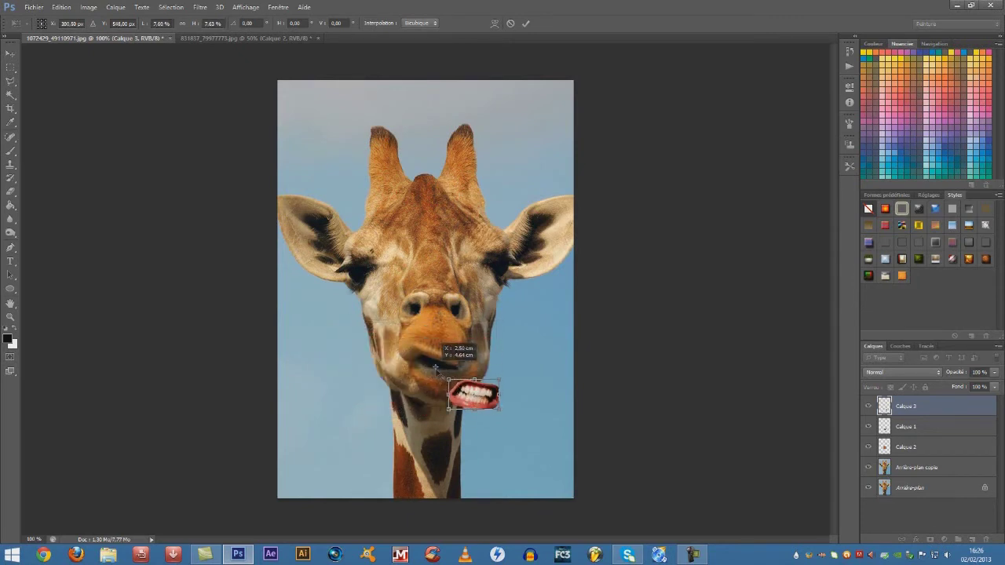
drag(480, 396, 439, 369)
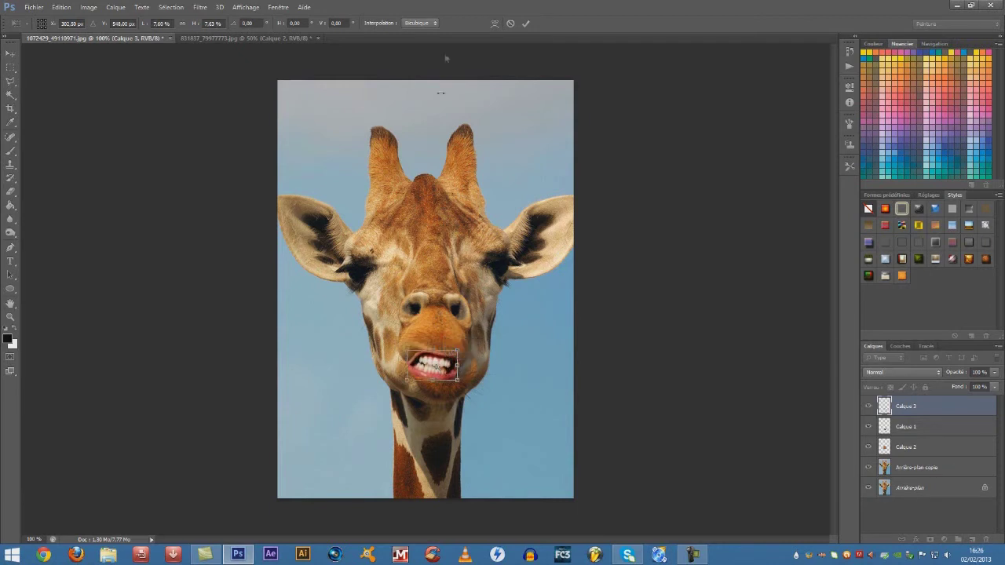
click(525, 23)
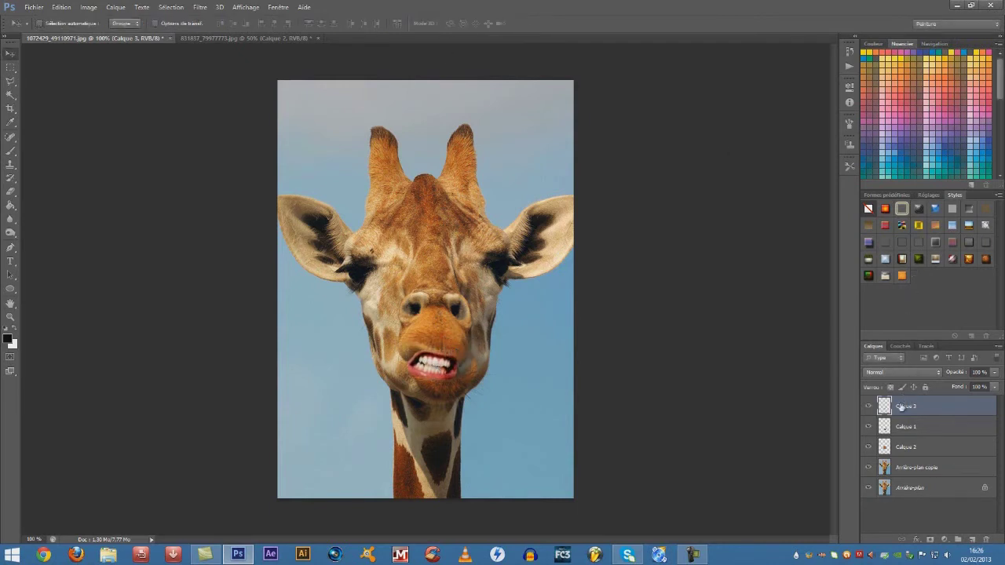
- Rename the imported mouth layer as dents
double_click(906, 406)
text(dents)
key(Return)
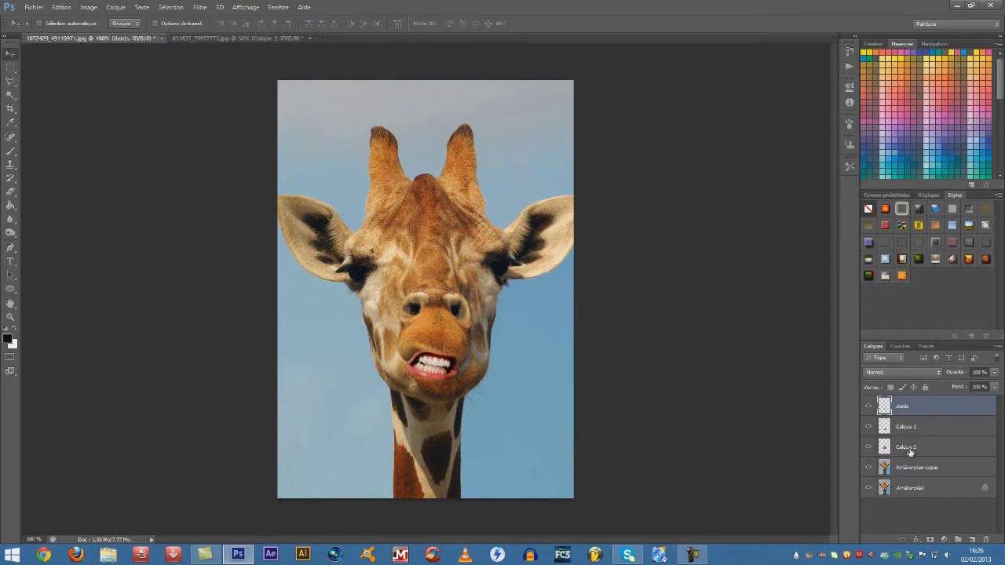
- With the photo and teeth layers hidden, rename the muzzle layer as bouche P1 and the lower-lip layer as Bouche P2
drag(869, 467, 870, 493)
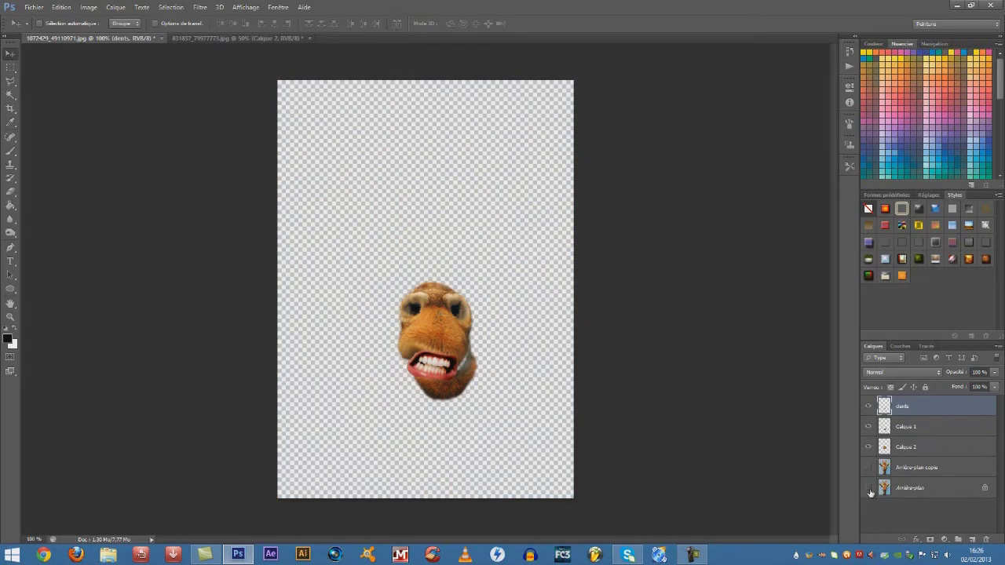
click(869, 406)
click(870, 450)
click(869, 449)
double_click(907, 447)
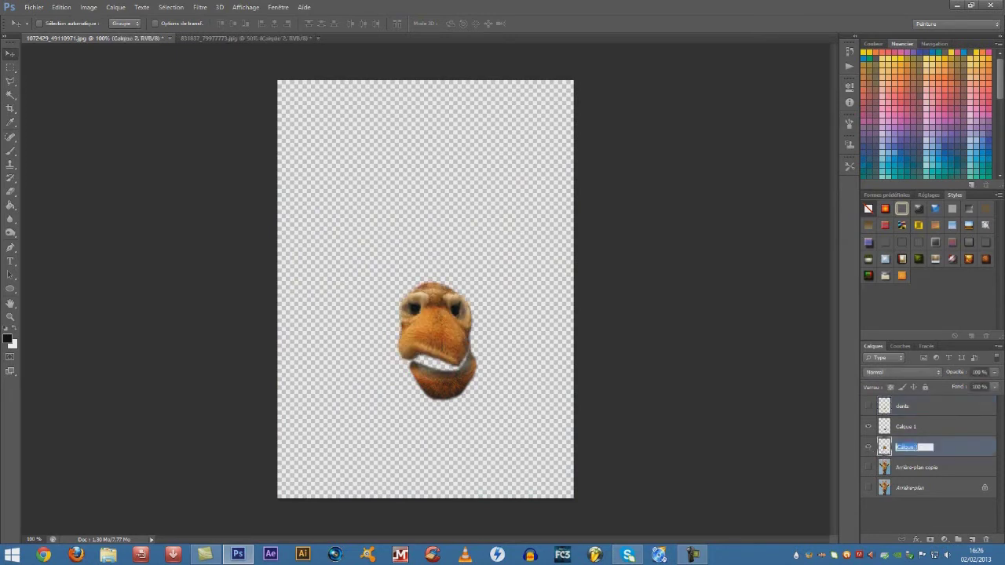
text(bouche P1)
key(Return)
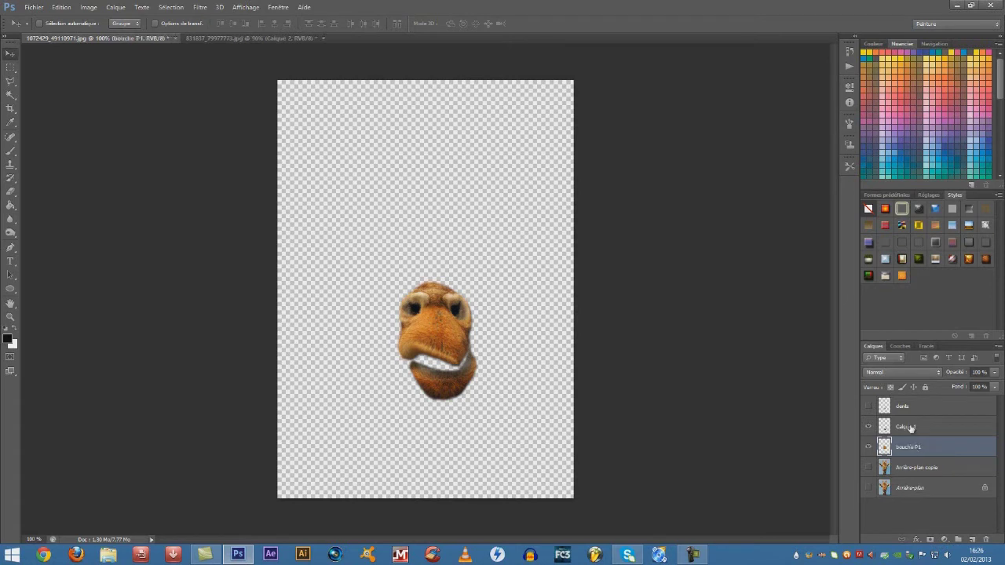
double_click(907, 427)
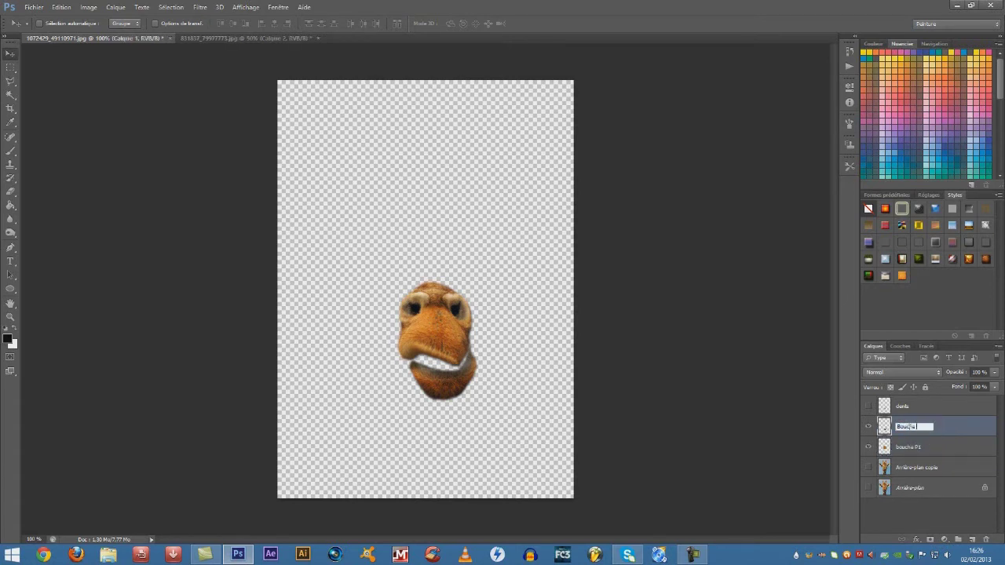
key(Return)
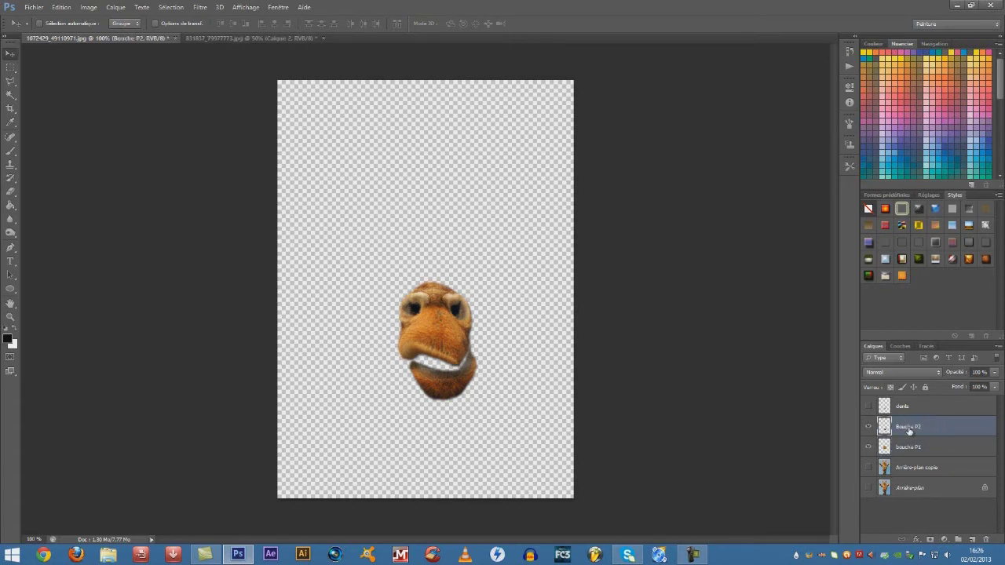
- Show all layers again, and move the dents layer below bouche P1 so the teeth sit behind the giraffe's lips
click(869, 408)
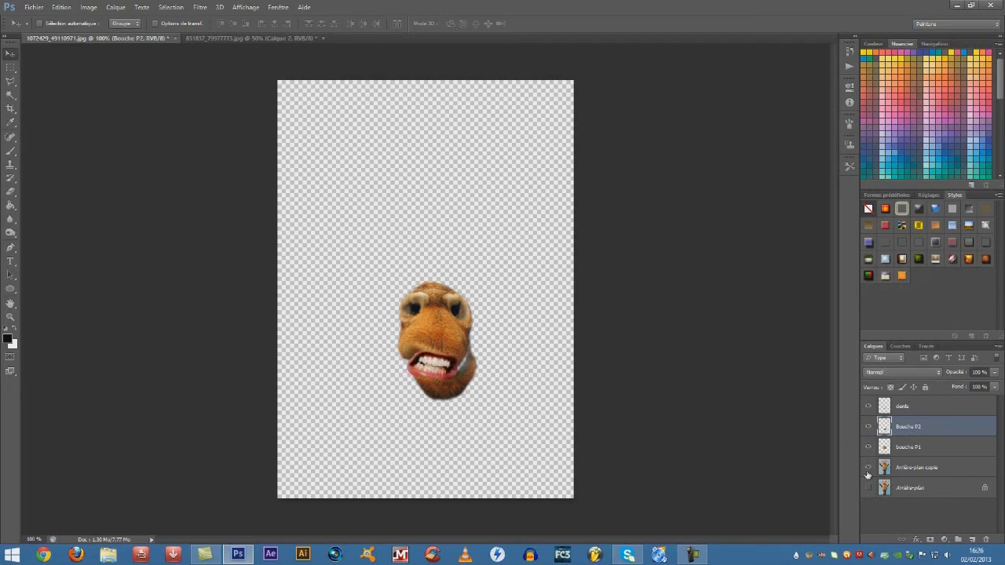
click(869, 488)
drag(909, 406, 916, 454)
drag(444, 365, 443, 365)
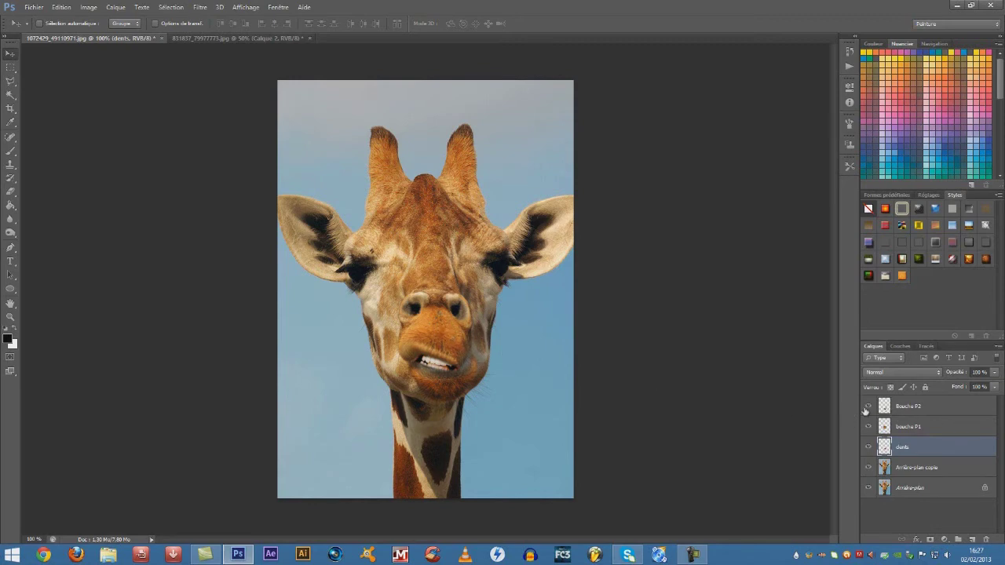
- Check how the muzzle, lower lip and teeth overlap by temporarily hiding bouche P1 and the two giraffe photo layers
click(869, 426)
click(869, 428)
click(867, 471)
click(868, 488)
click(869, 428)
click(869, 428)
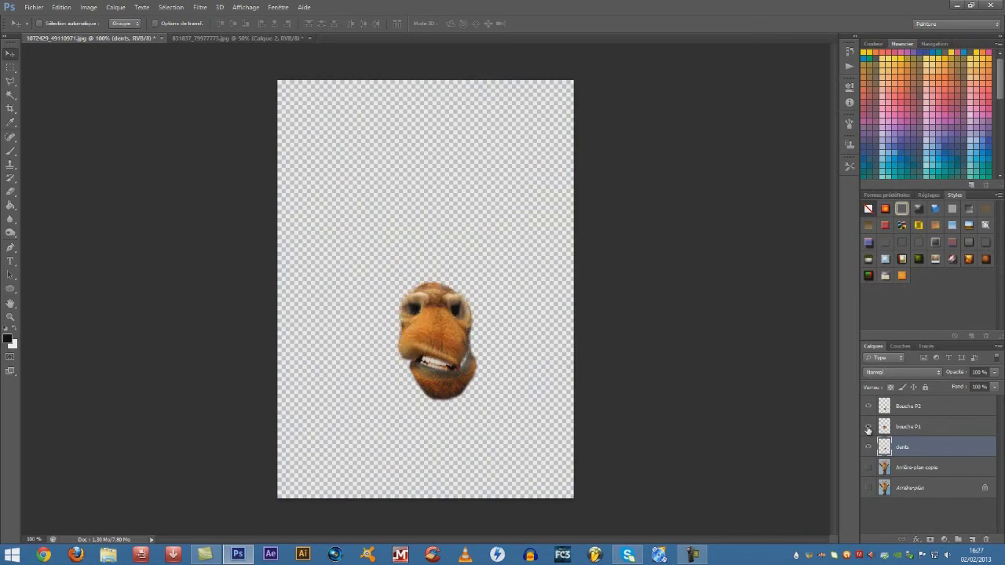
click(868, 468)
click(869, 487)
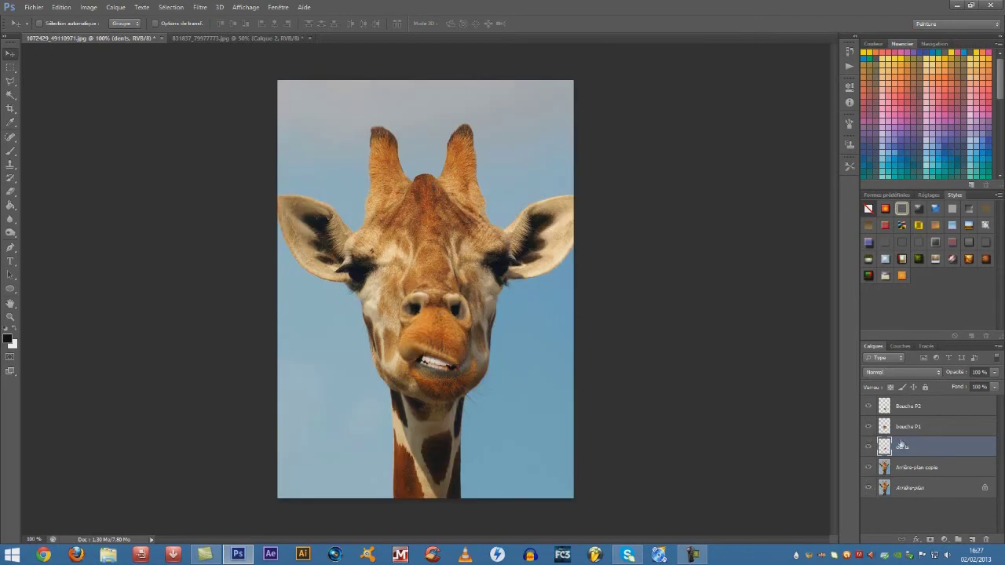
- Warp the bouche P1 muzzle layer, raising the upper lip's edge to expose more of the teeth and adjusting its outer corners
click(912, 433)
click(868, 428)
click(868, 428)
click(869, 428)
key(ctrl+t)
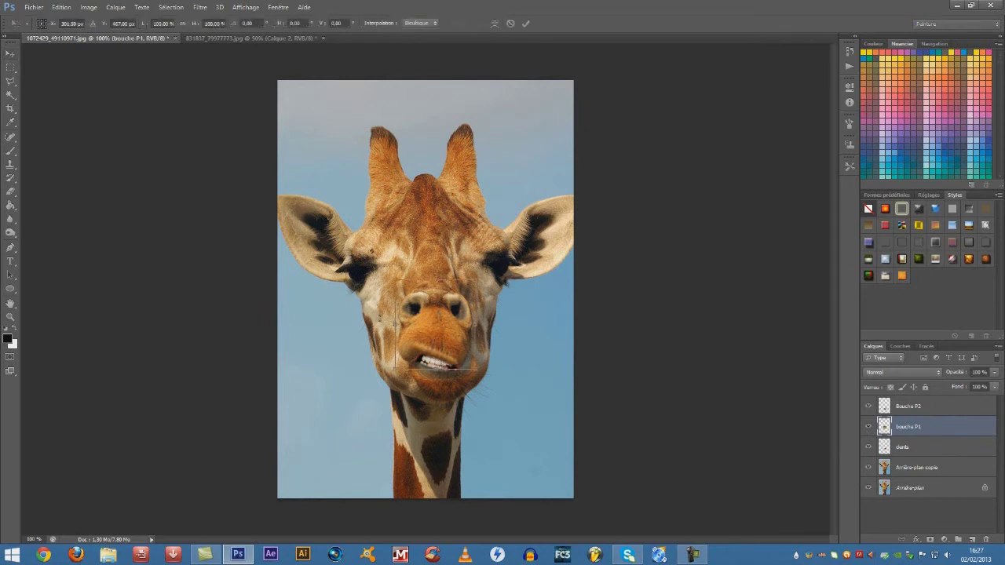
right_click(442, 321)
click(487, 401)
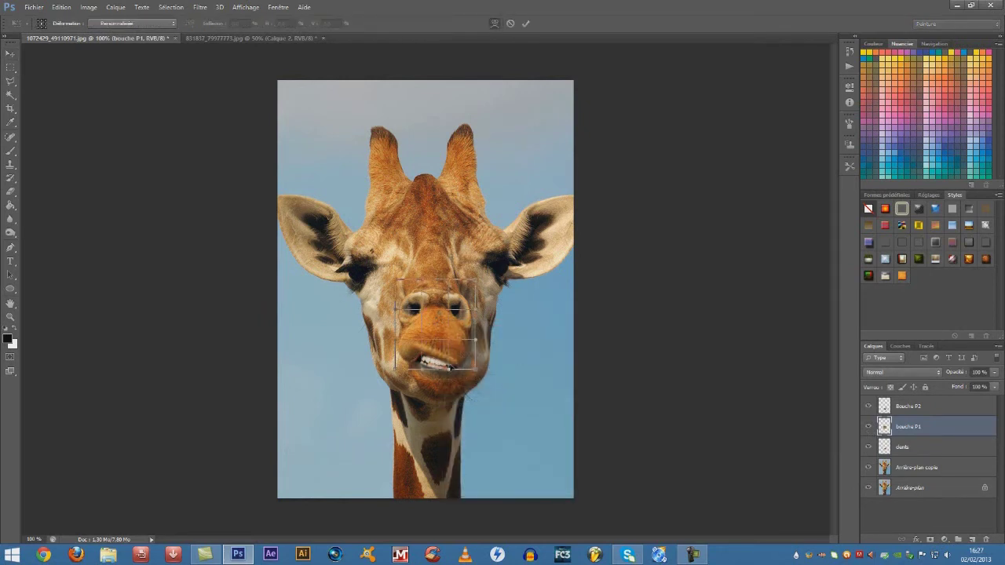
drag(450, 370, 469, 357)
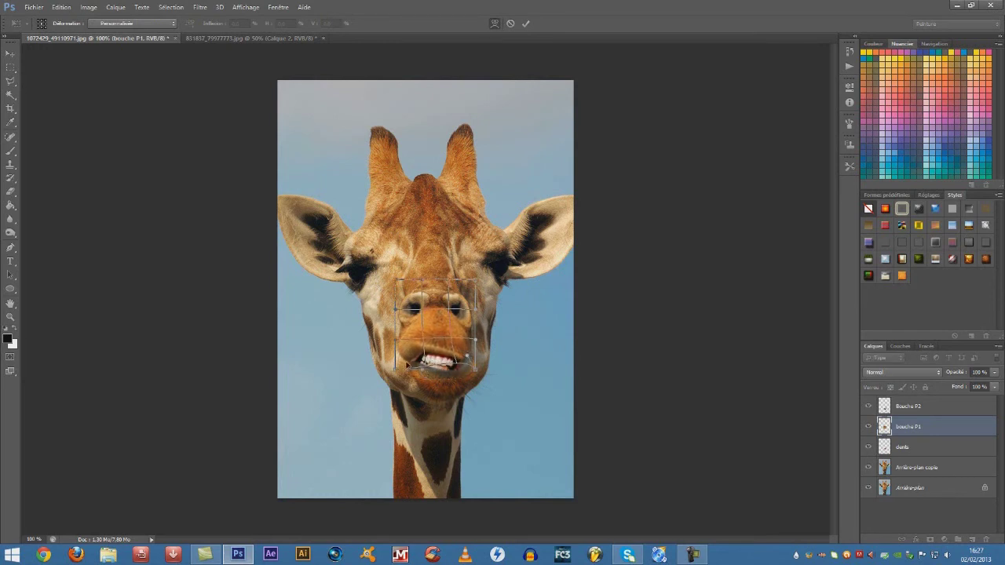
drag(398, 373, 402, 377)
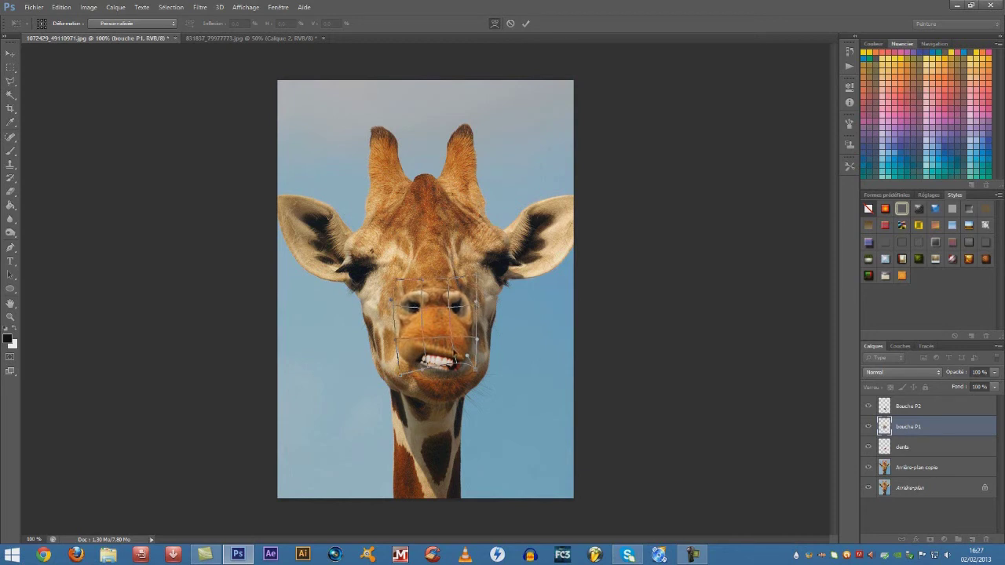
drag(475, 369, 473, 367)
drag(403, 372, 406, 375)
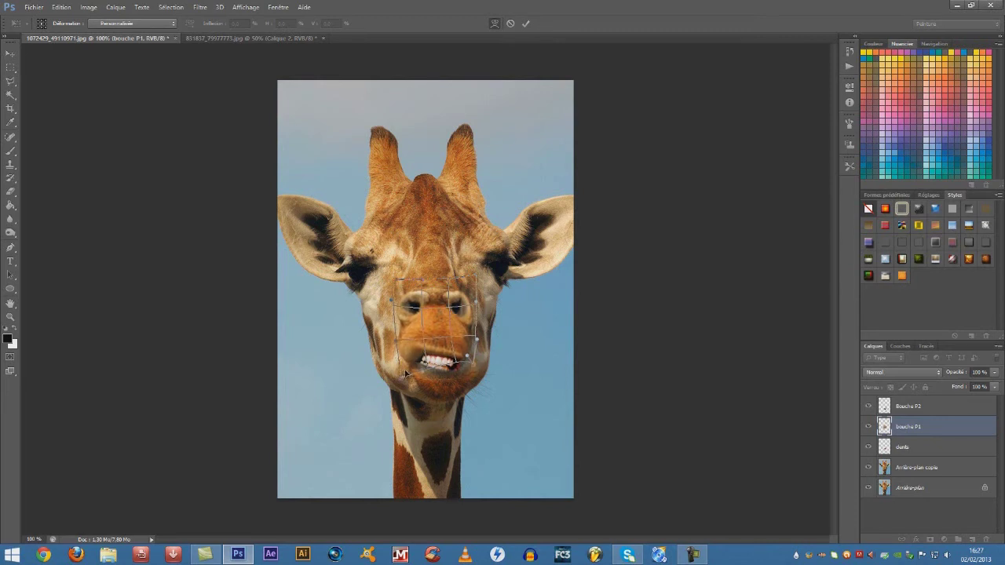
drag(397, 285, 400, 273)
click(525, 22)
- Warp the Bouche P2 lower-lip layer to curve it beneath the teeth, and nudge it slightly into place
click(913, 407)
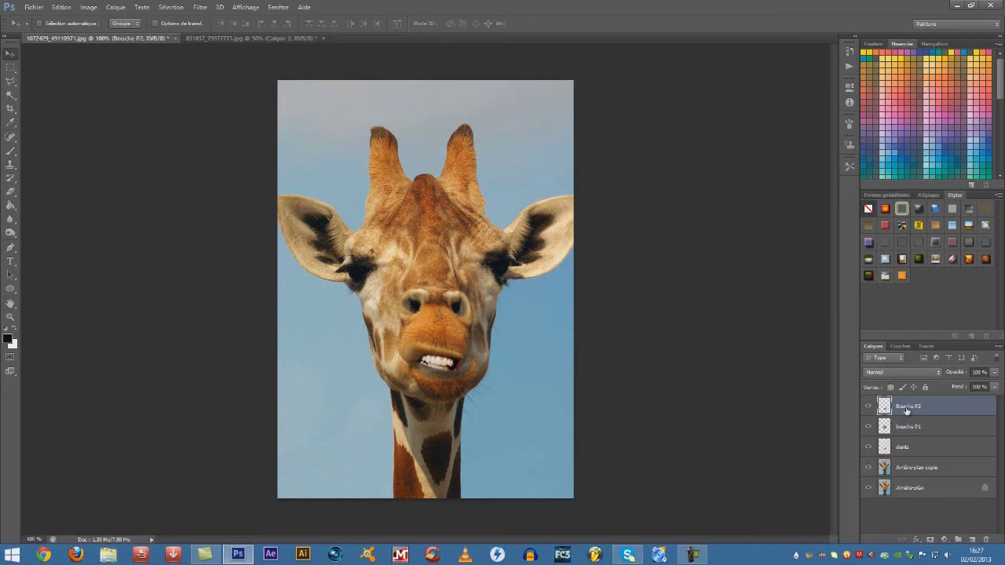
key(ctrl+t)
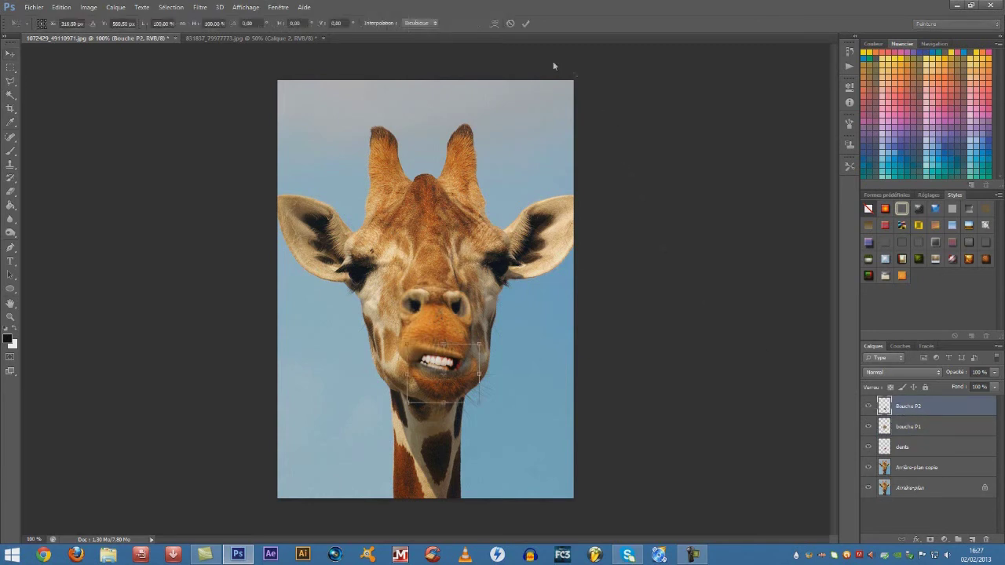
click(496, 22)
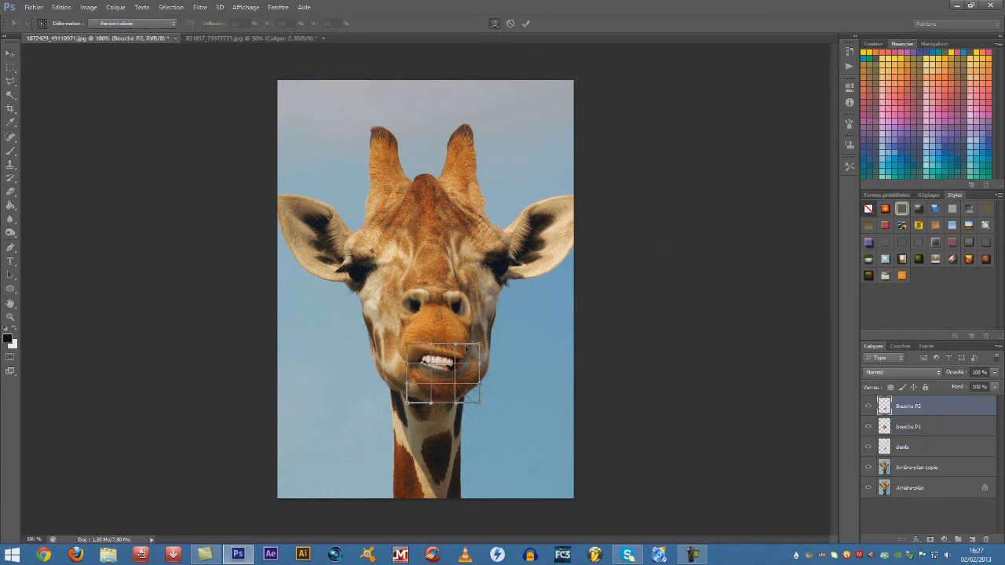
mouse_move(457, 403)
mouse_down()
mouse_move(448, 410)
mouse_move(442, 400)
mouse_up()
drag(457, 347, 470, 374)
drag(404, 381, 424, 406)
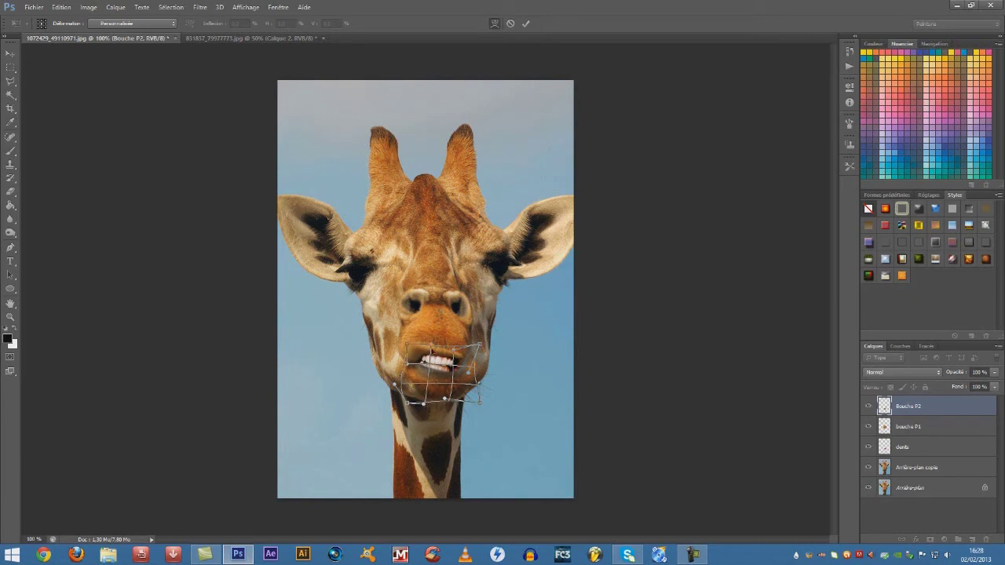
drag(431, 345, 425, 360)
click(525, 24)
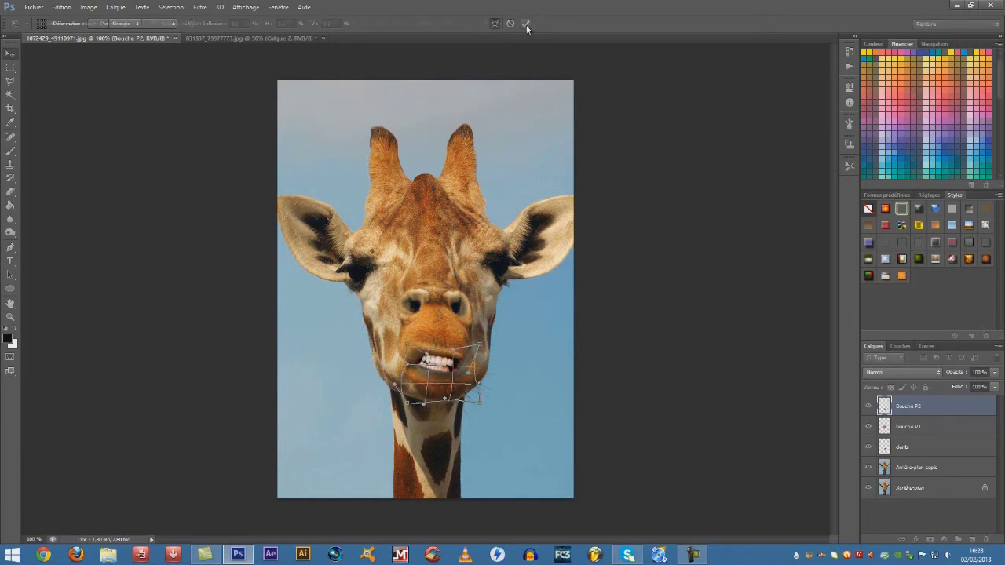
drag(468, 376, 469, 375)
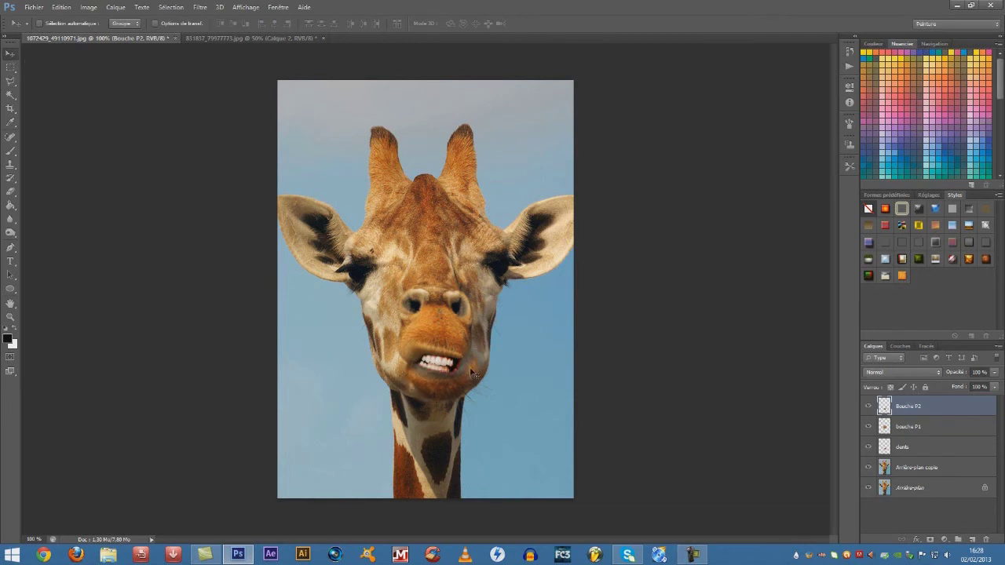
- Refine the lower lip with a second warp, pulling its side inward and its upper edge down, and make the dents layer active
key(ctrl+t)
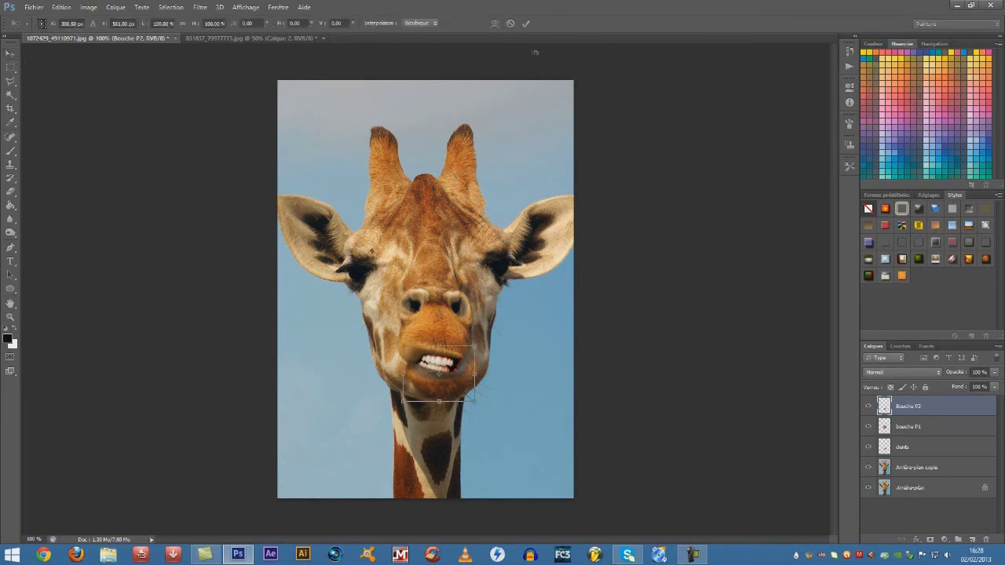
click(494, 23)
drag(479, 366, 464, 366)
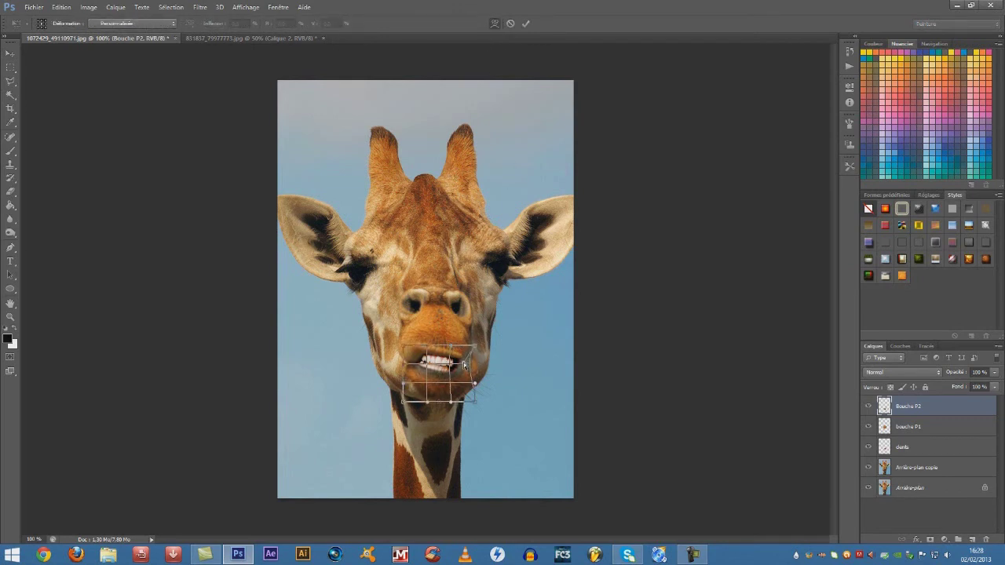
drag(450, 348, 444, 359)
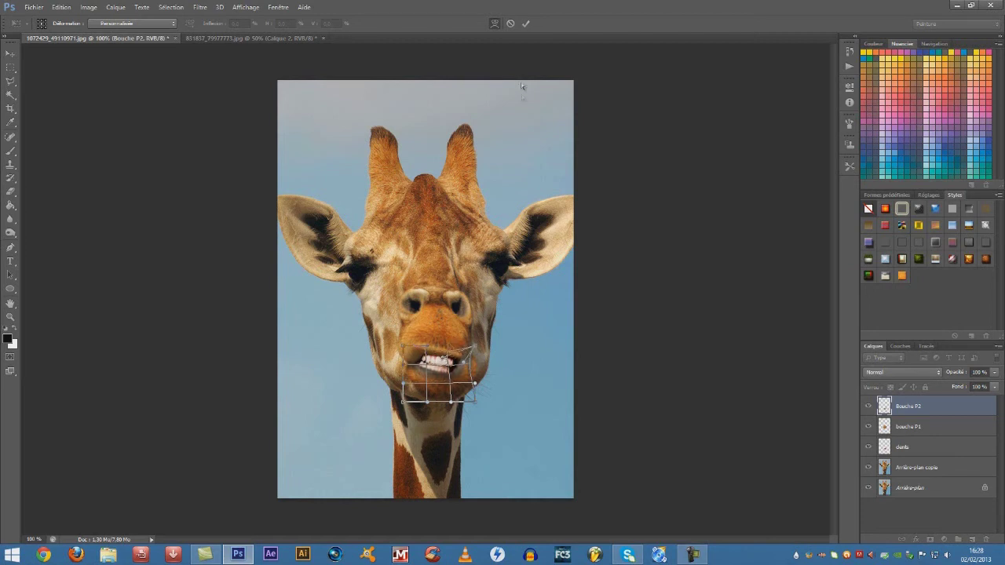
click(526, 24)
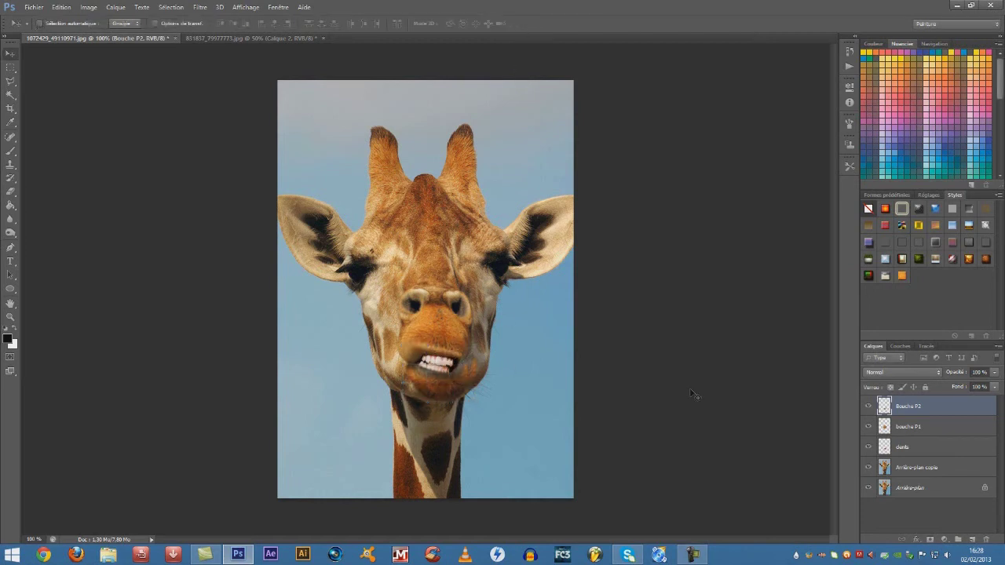
click(895, 450)
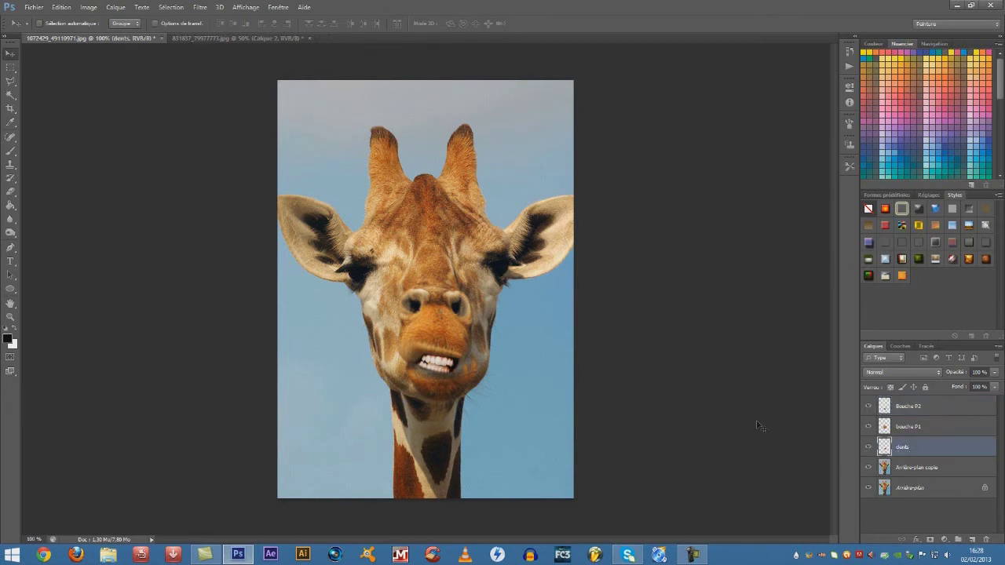
- Warp the dents layer, widening its outer edges and lower corners so the teeth fill the mouth opening between the lips
key(ctrl+t)
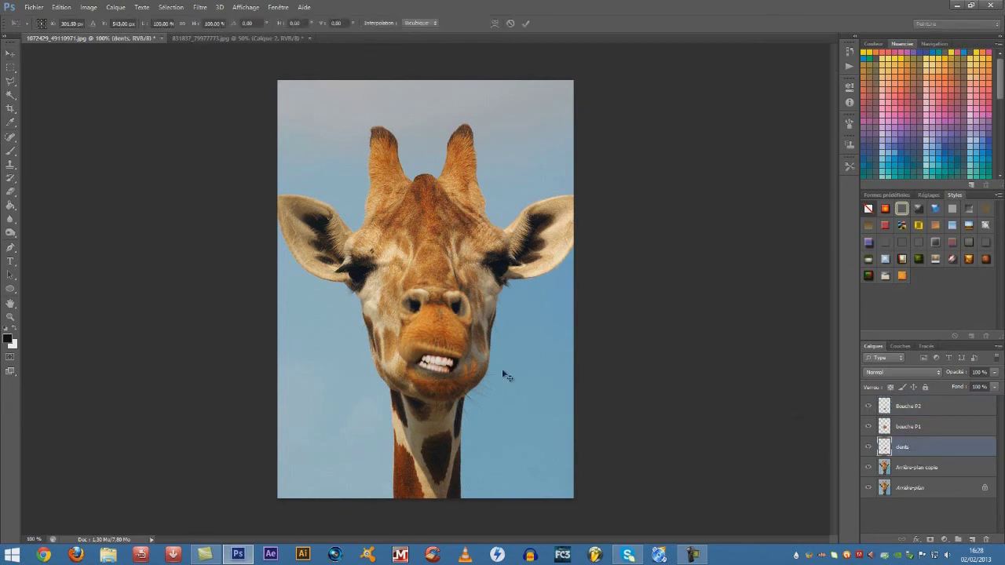
click(497, 23)
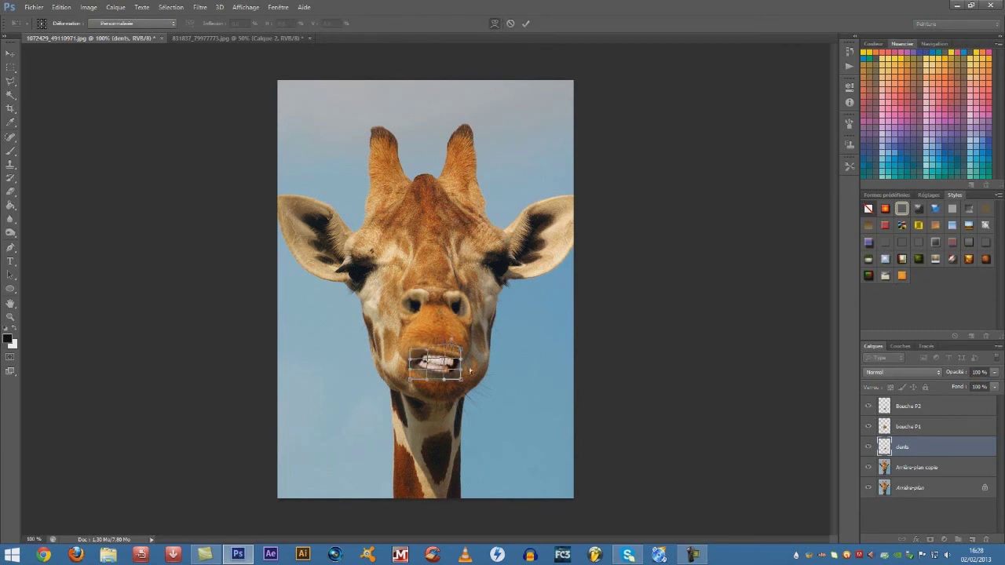
mouse_move(462, 371)
mouse_down()
mouse_move(472, 369)
mouse_move(459, 360)
mouse_up()
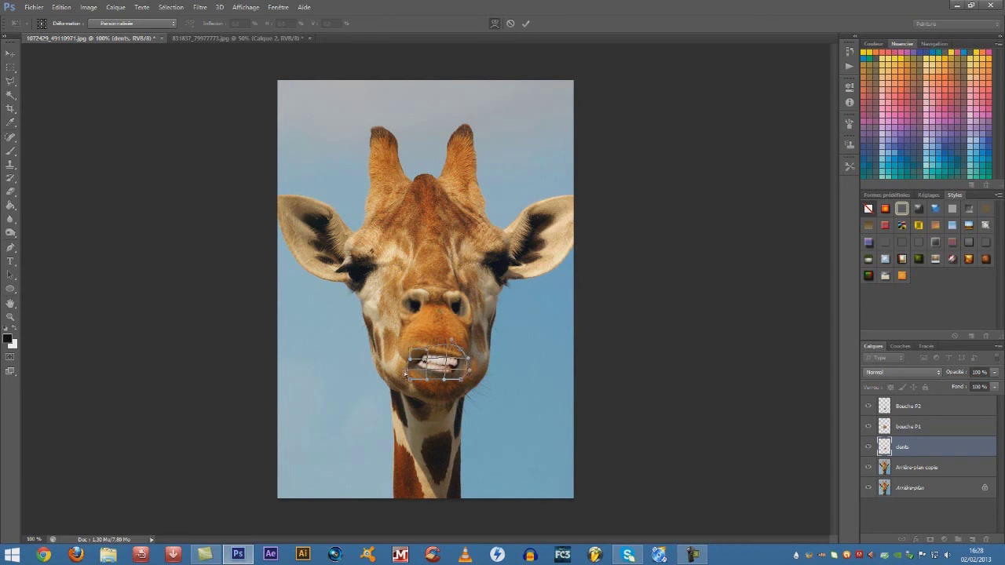
drag(409, 363, 409, 356)
drag(450, 384, 476, 386)
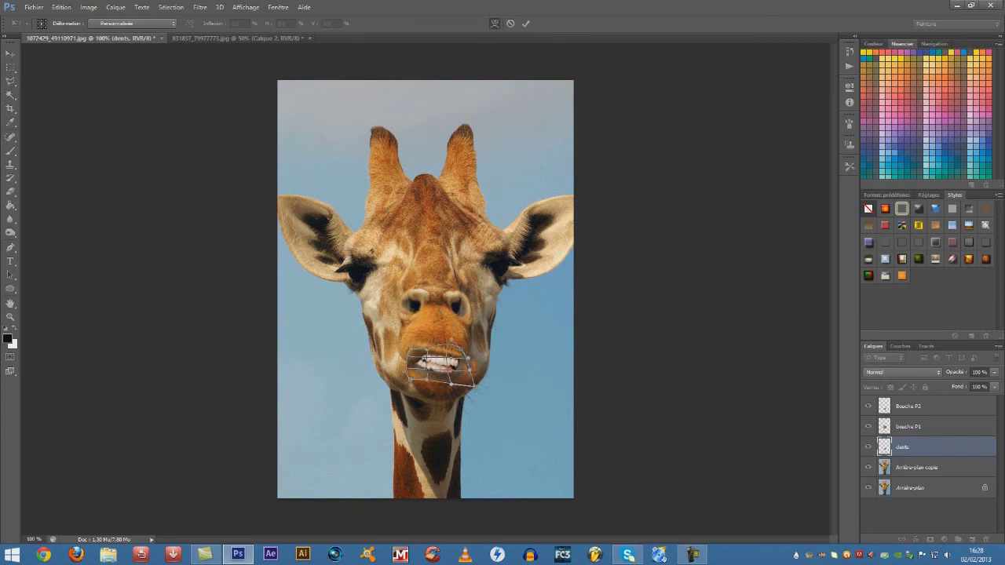
drag(410, 381, 403, 384)
click(526, 22)
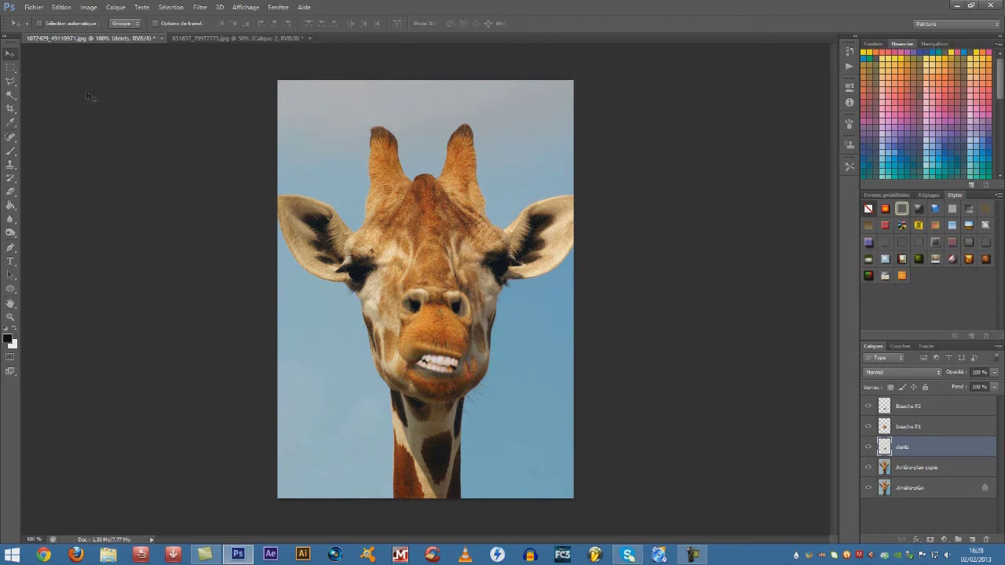
click(10, 193)
click(77, 188)
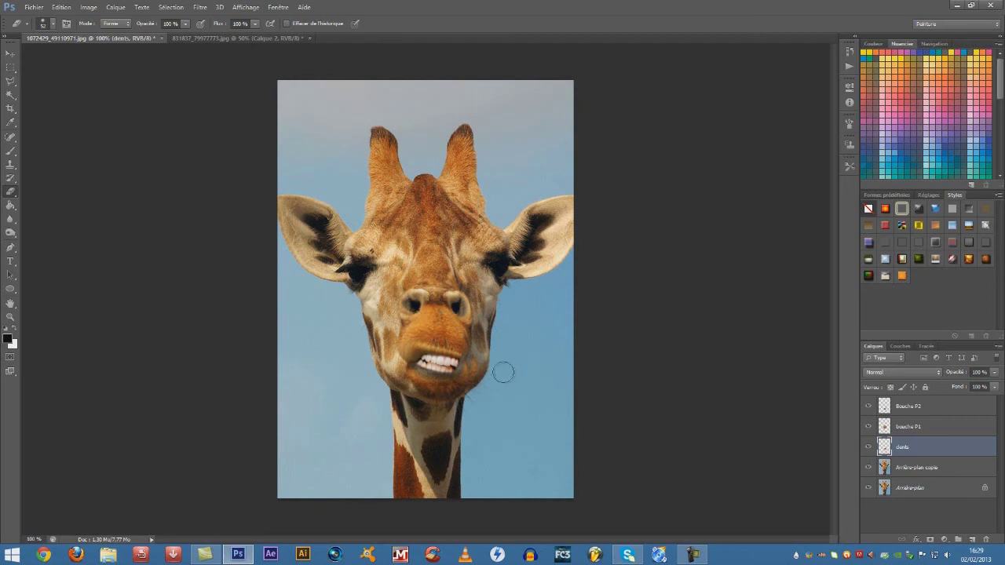
click(10, 53)
- Add a Courbes adjustment layer directly above the dents layer and clip it so it affects only the teeth
click(945, 540)
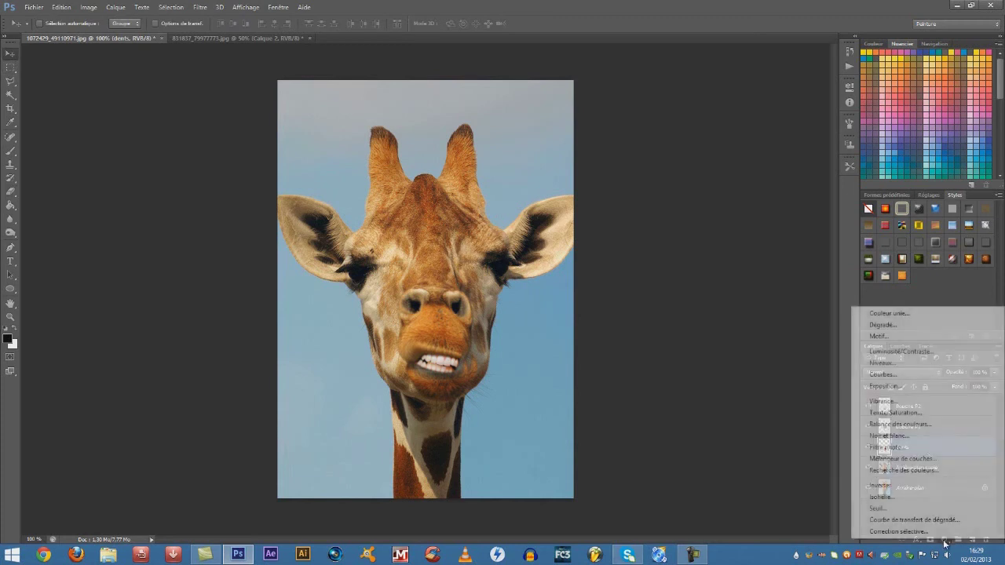
click(812, 508)
click(947, 540)
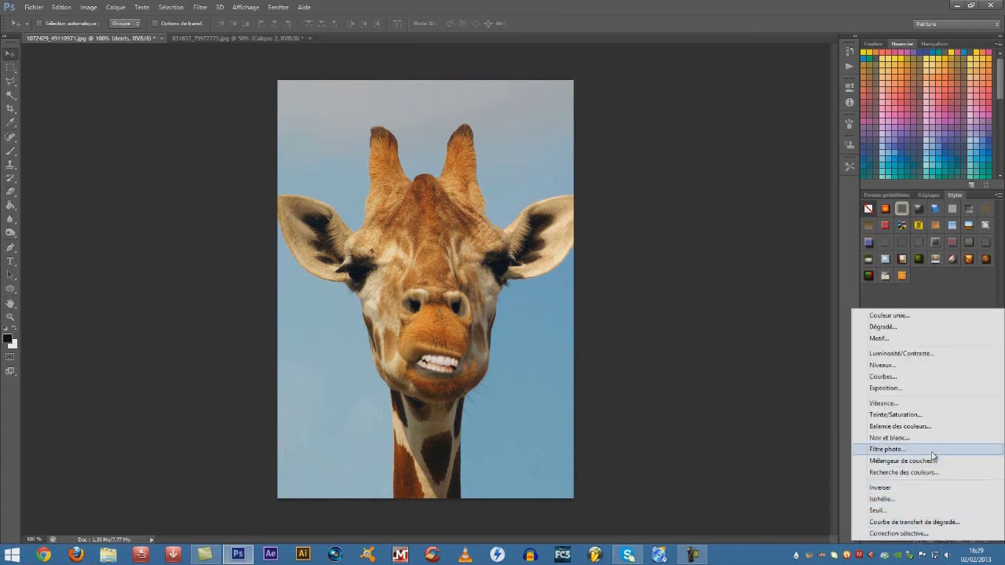
click(883, 380)
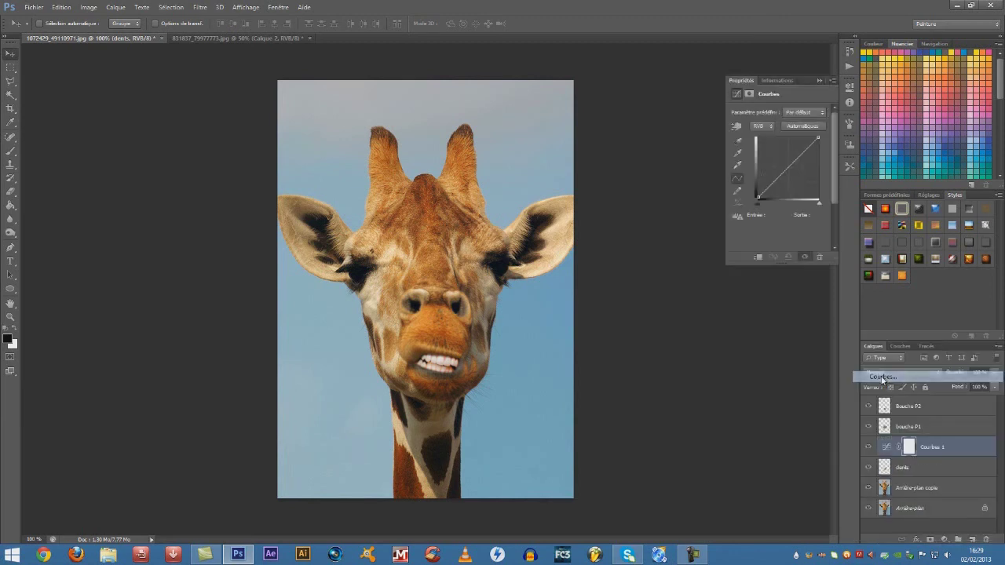
click(759, 259)
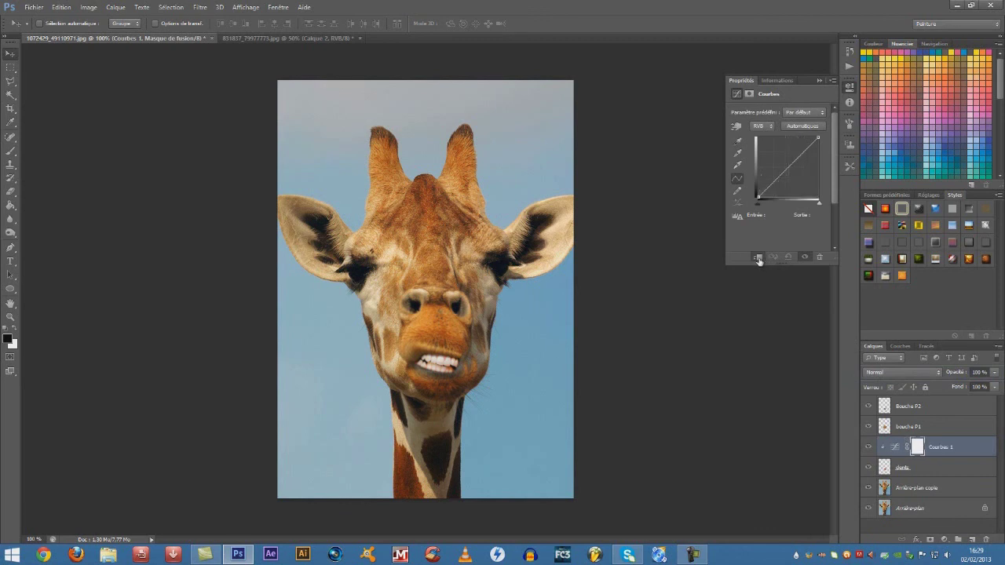
- Darken the teeth by lowering the RVB curve's midtones, and yellow them by pulling down the Bleu curve
drag(786, 168, 793, 174)
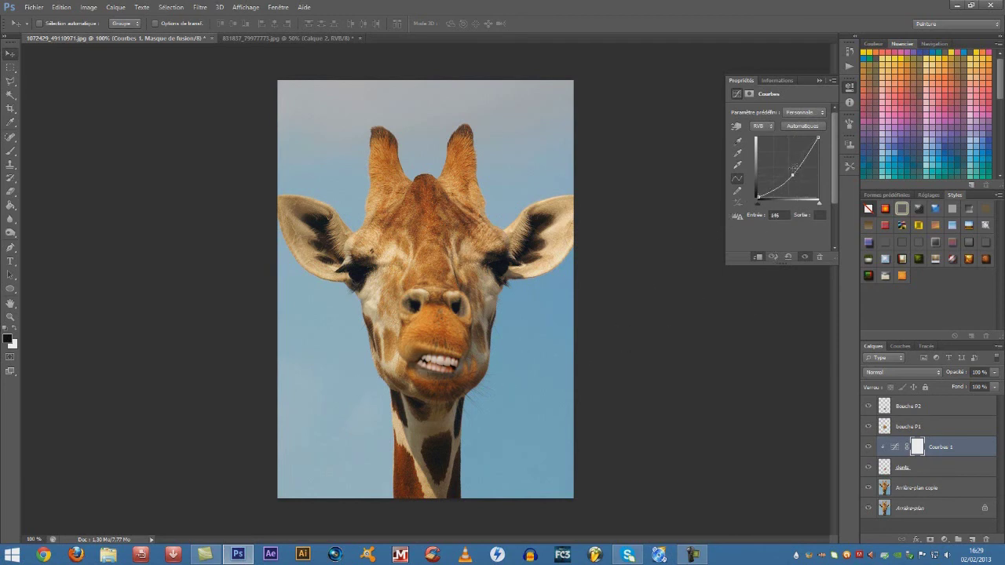
click(765, 128)
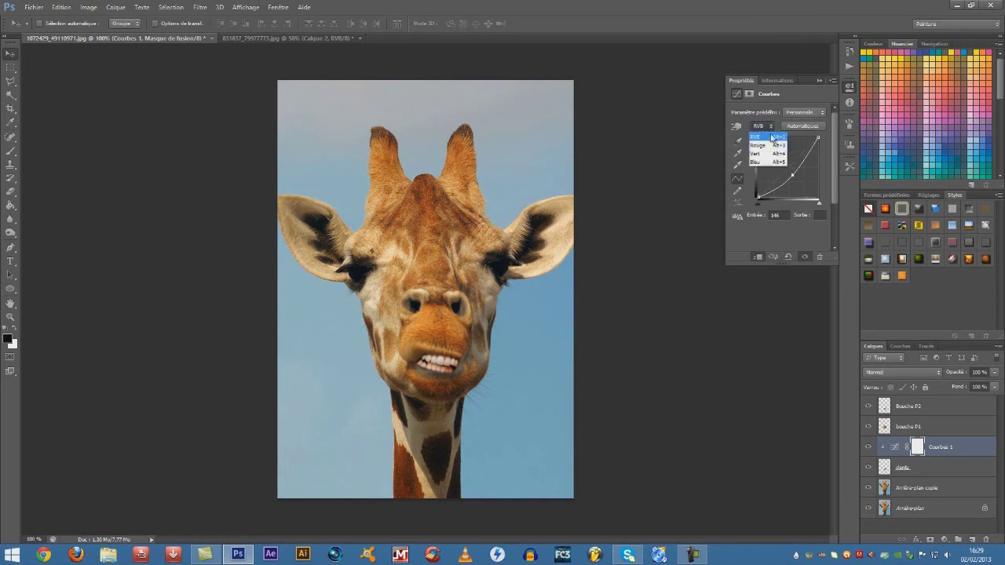
click(777, 162)
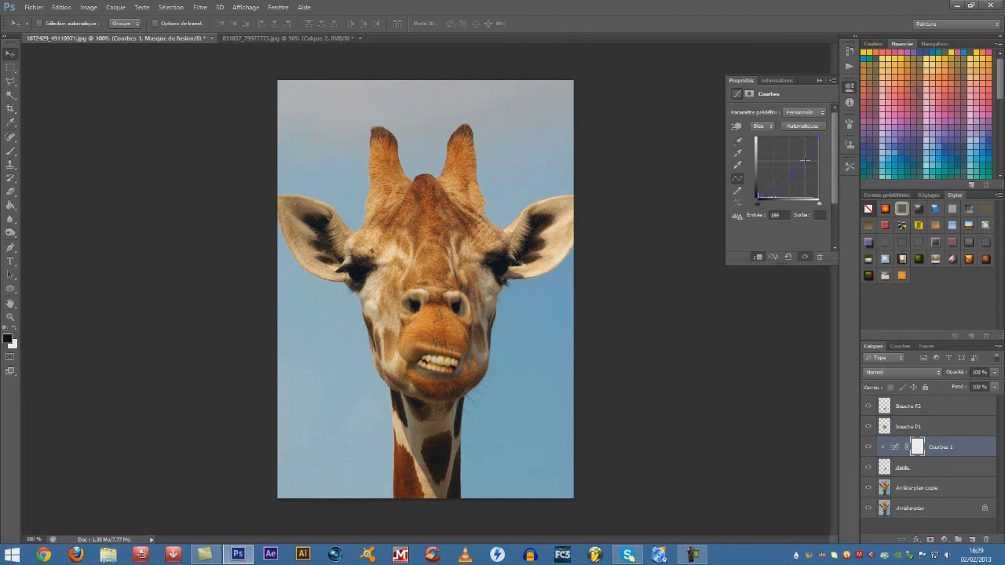
click(819, 81)
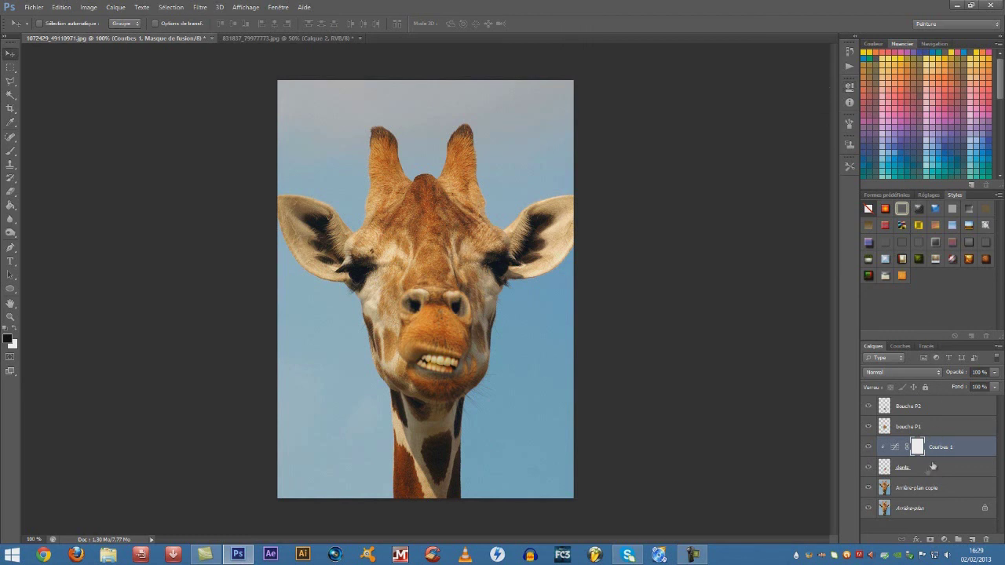
- Merge the dents, Courbes 1, bouche P1 and Bouche P2 layers into a single layer
click(928, 470)
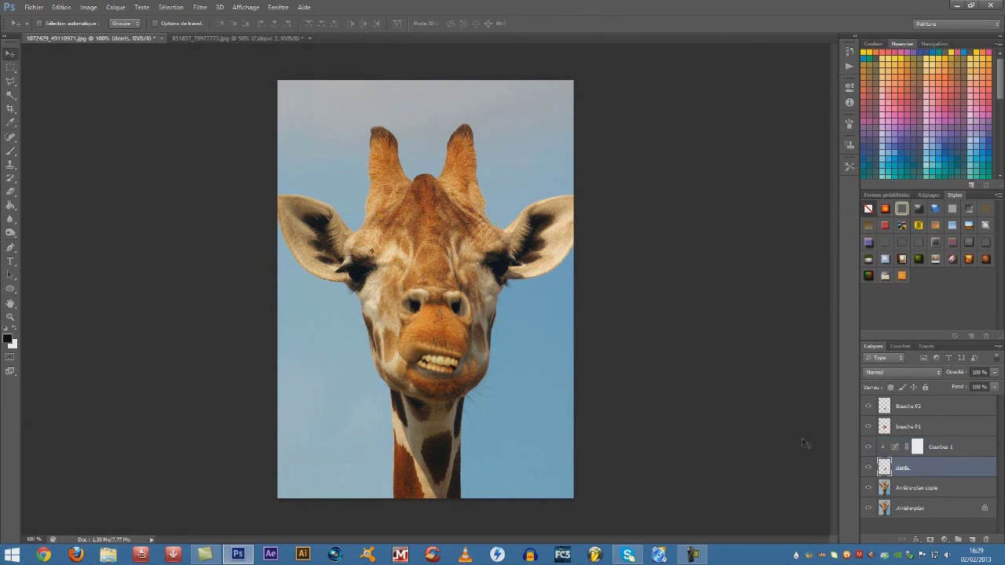
shift+click(949, 452)
shift+click(916, 424)
shift+click(920, 407)
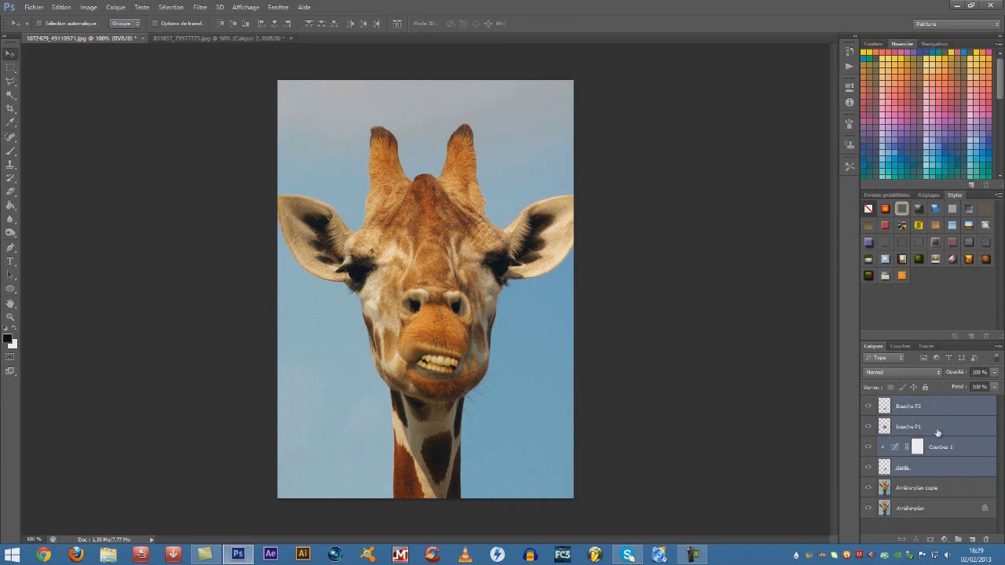
key(ctrl+e)
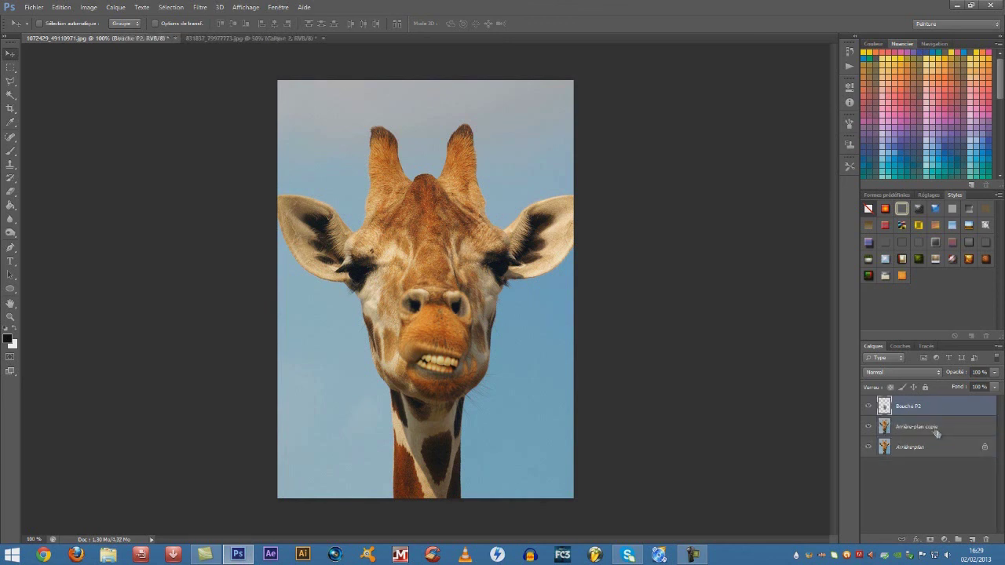
- Compare the giraffe before and after the montage by repeatedly hiding and showing the merged Bouche P2 layer
click(869, 407)
click(869, 407)
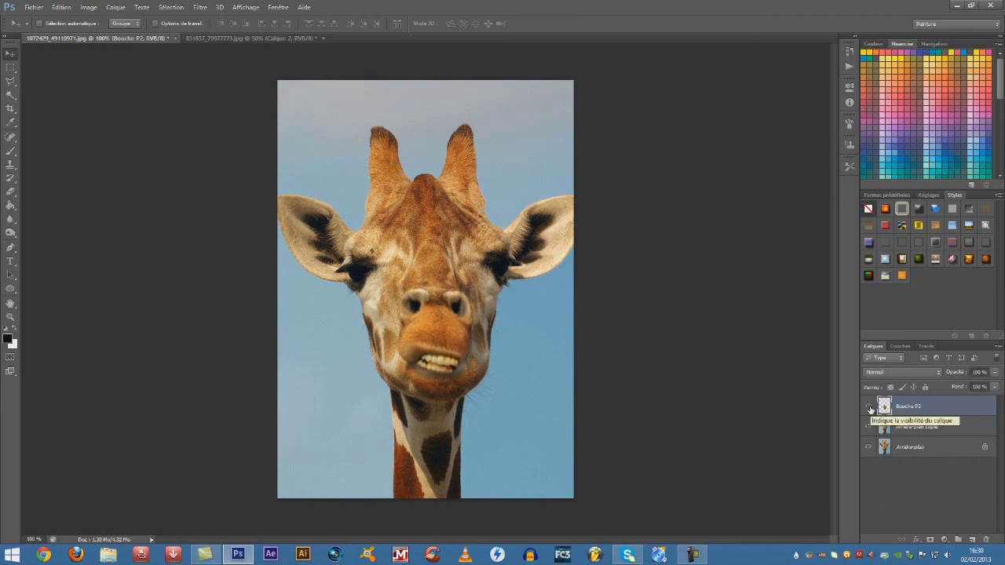
click(870, 406)
click(870, 407)
click(869, 407)
click(869, 407)
click(869, 407)
click(869, 406)
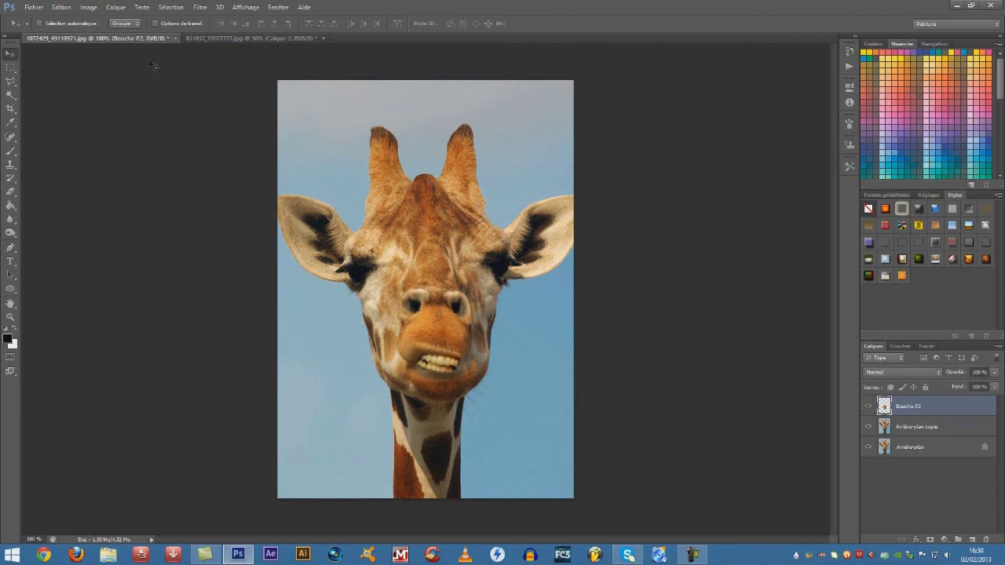
- Close the source photo document 811837_79977773.jpg, keeping only the giraffe montage open
click(228, 37)
click(323, 38)
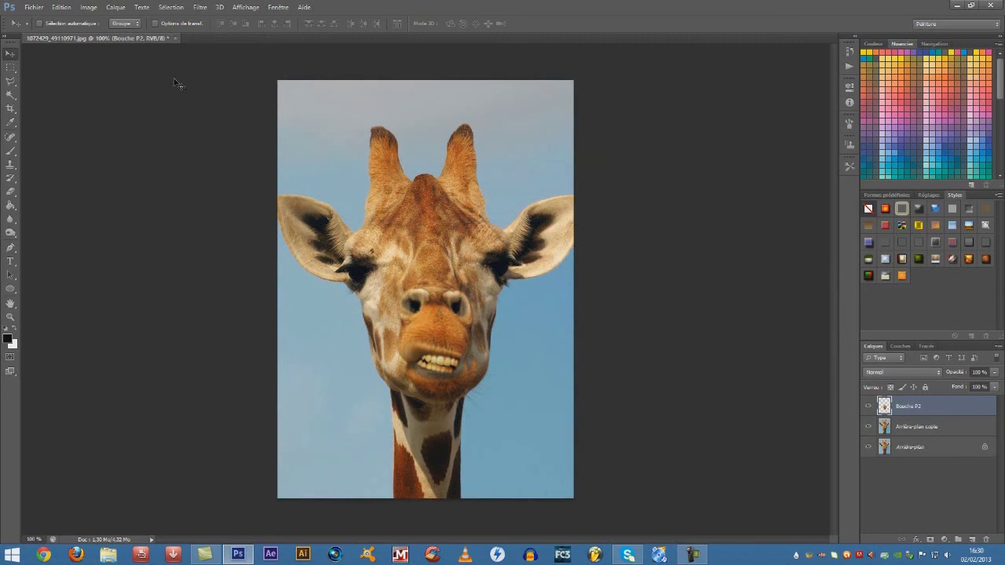